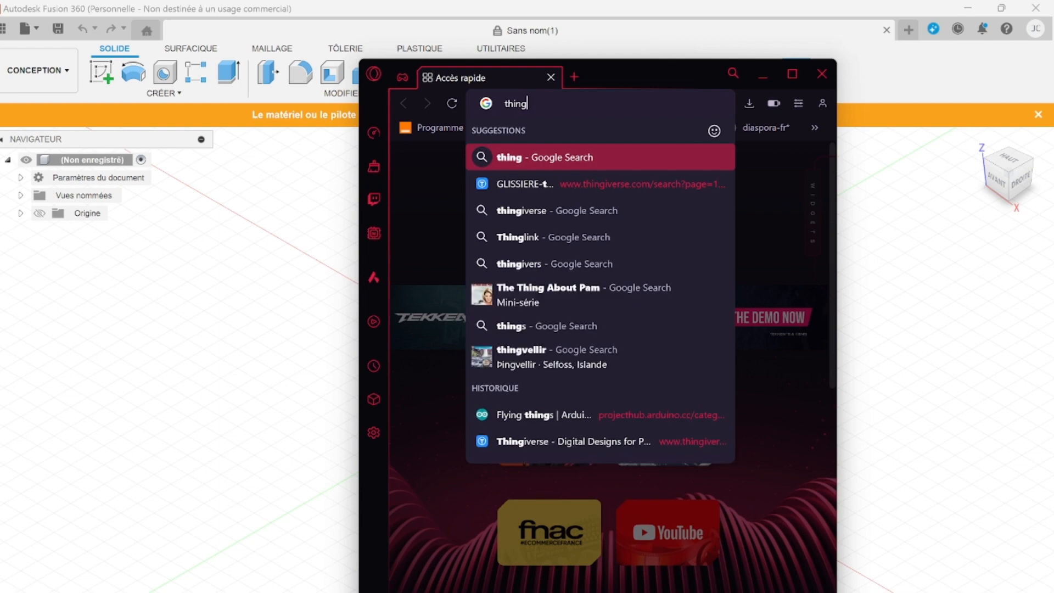
Search Google for "thingiverse" and open the Thingiverse website from the results
key("Return")
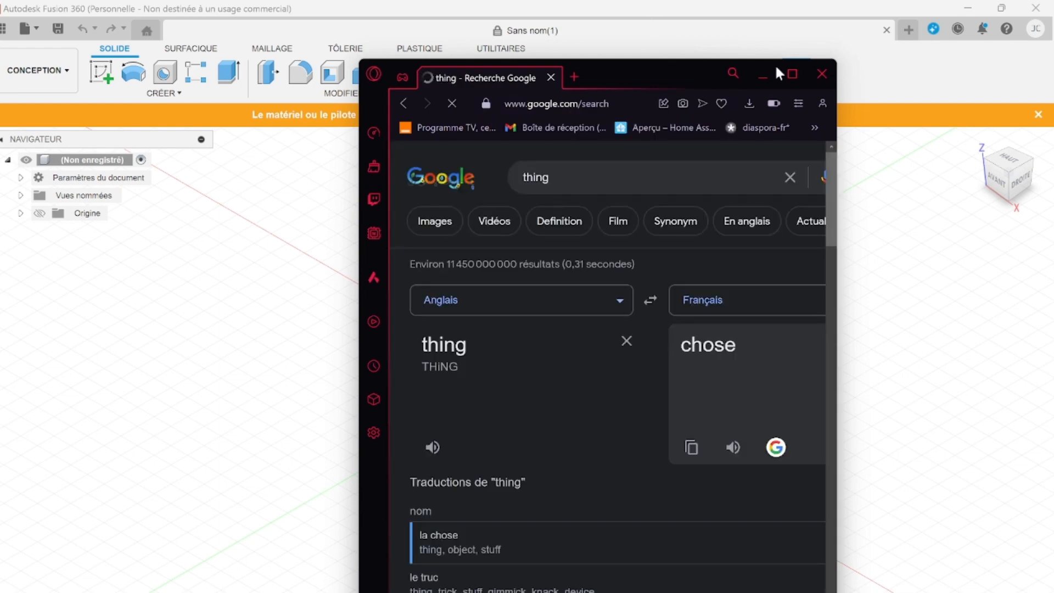
left_click(790, 72)
scroll(254, 456, "down", 5)
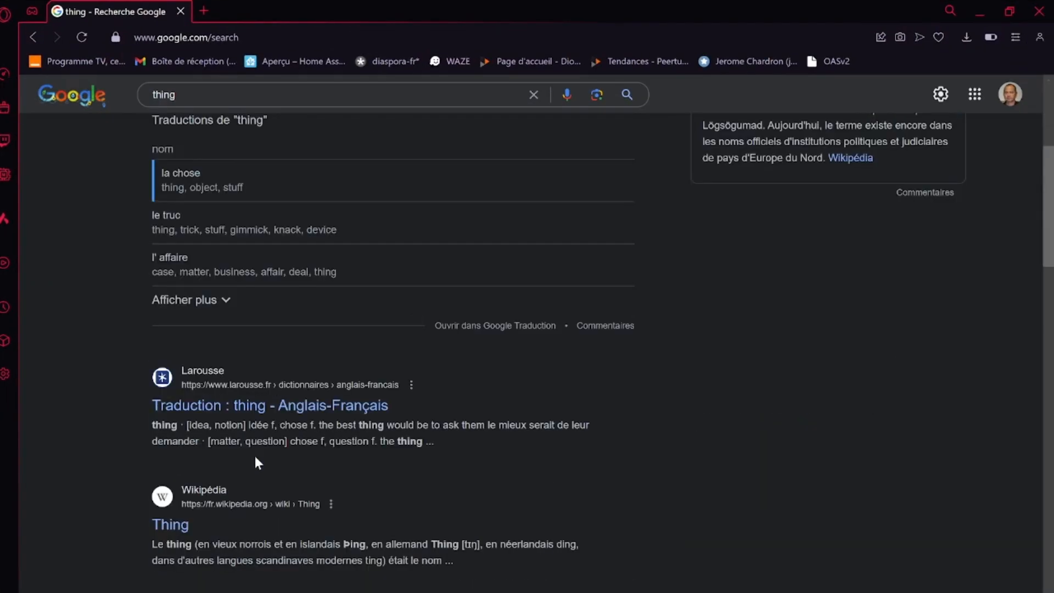
scroll(244, 458, "down", 5)
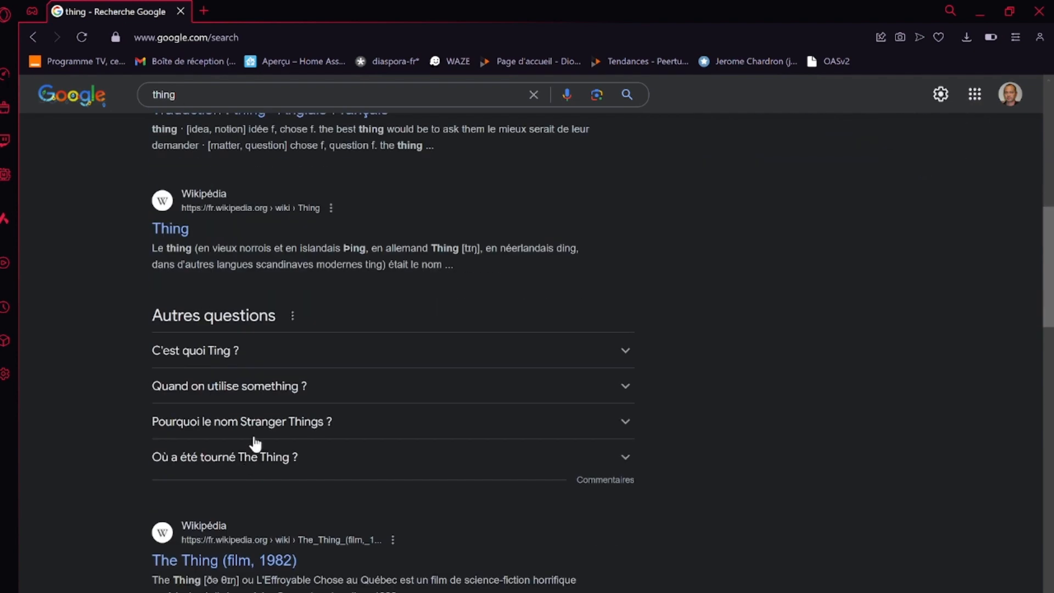
left_click(176, 94)
type("i")
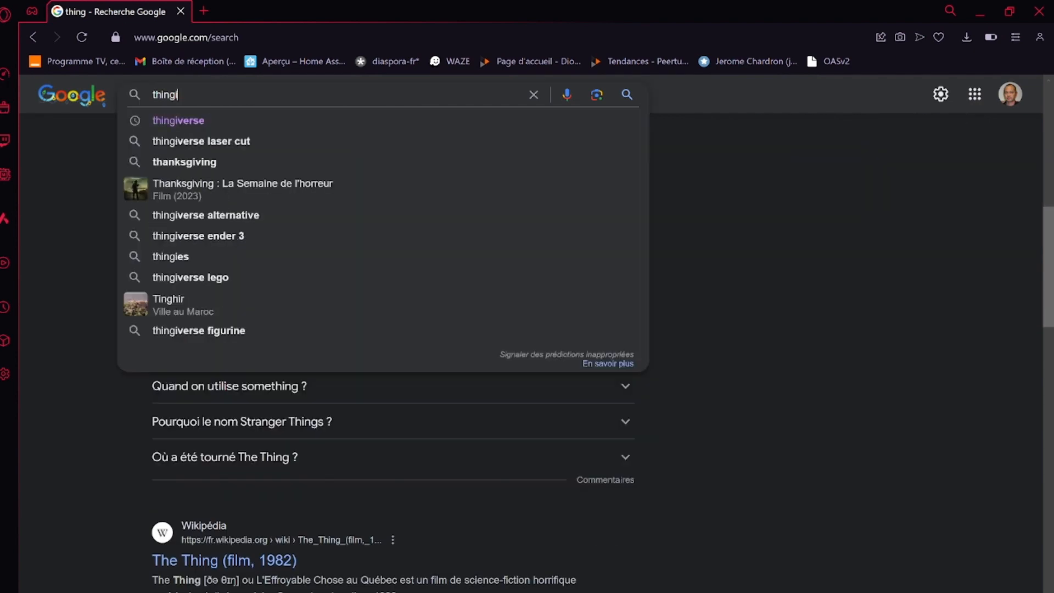
left_click(179, 120)
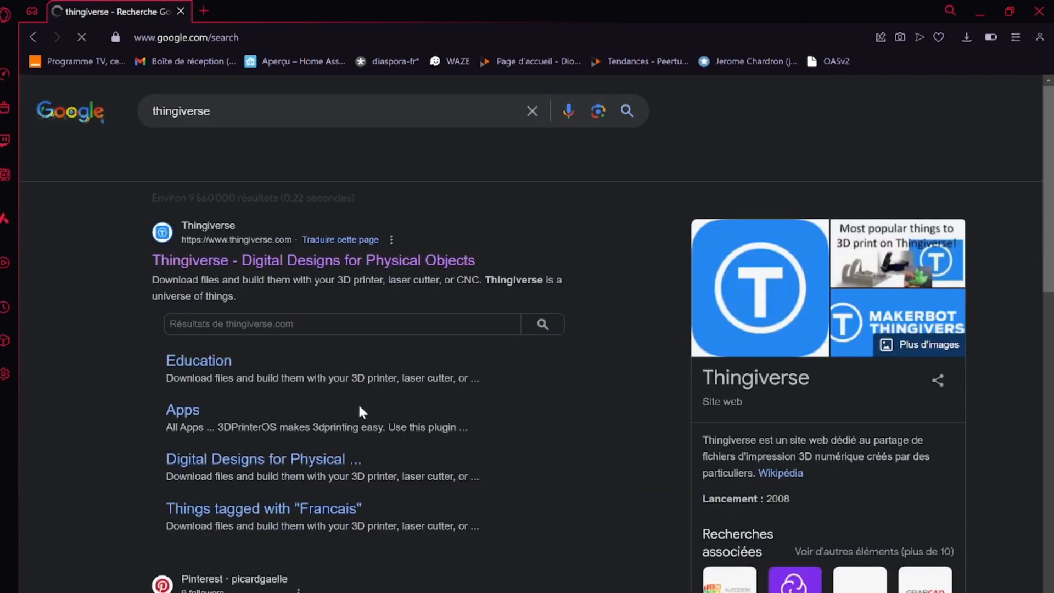
left_click(285, 260)
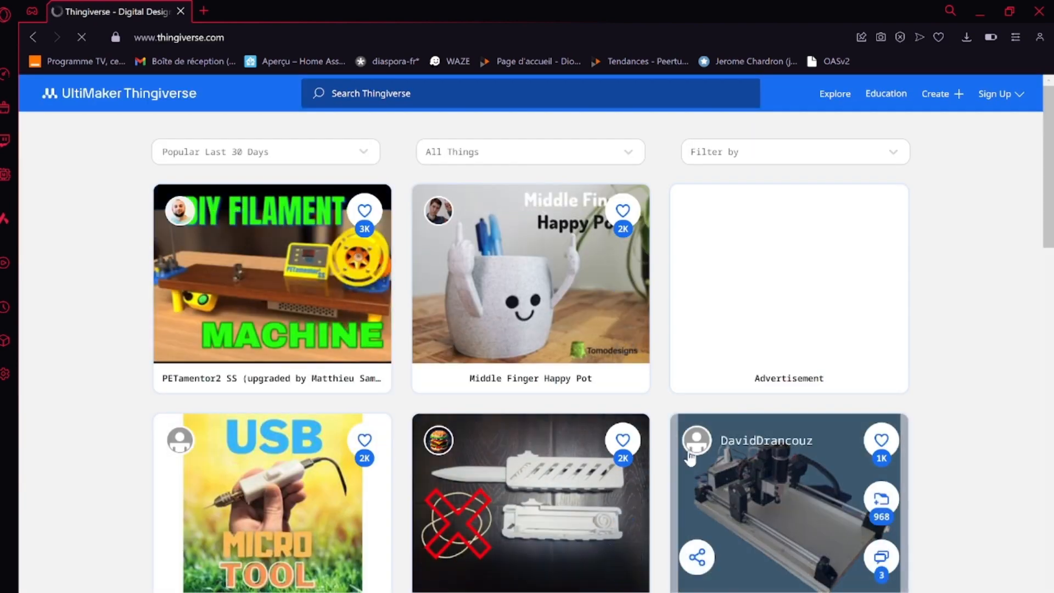
Browse the popular designs on Thingiverse and open the Middle Finger Happy Pot page
scroll(618, 539, "down", 10)
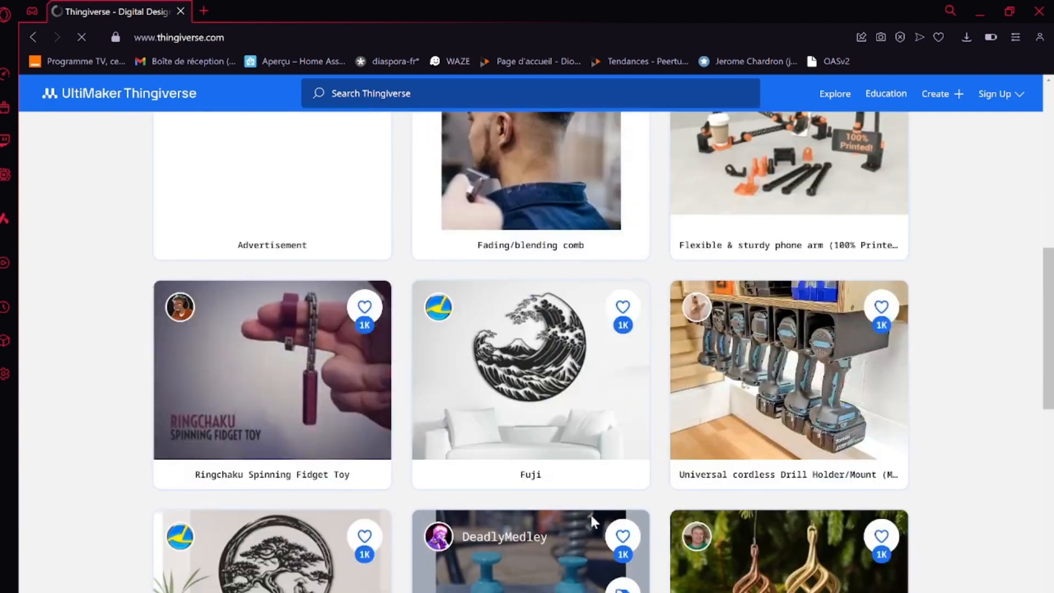
scroll(500, 306, "up", 8)
scroll(501, 306, "up", 5)
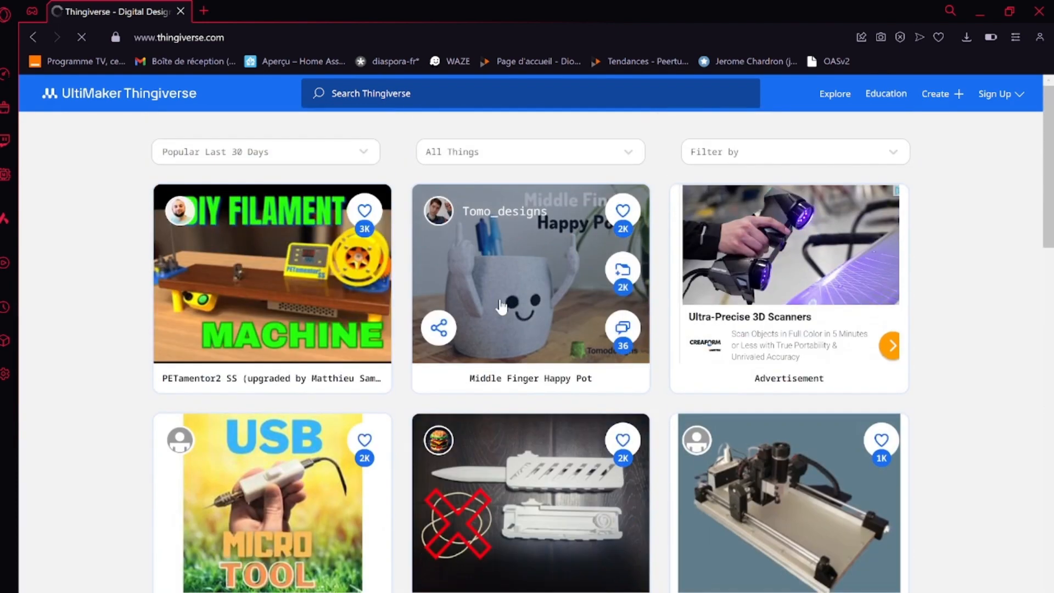
left_click(501, 306)
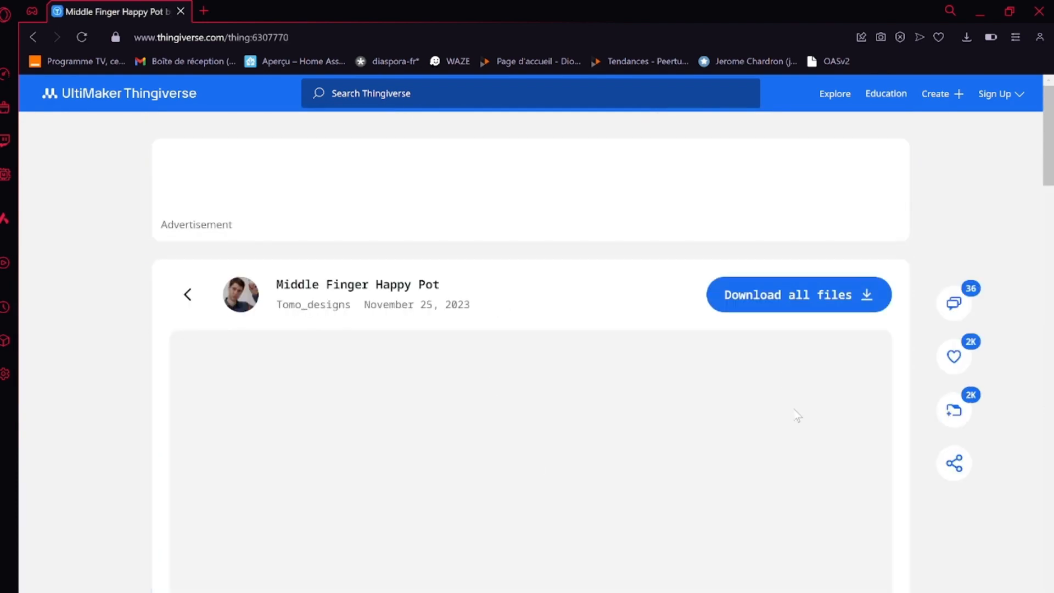
Show the files of the Middle Finger Happy Pot and download Midde_Finger_Pot_V2.stl
scroll(788, 421, "down", 5)
scroll(788, 421, "up", 2)
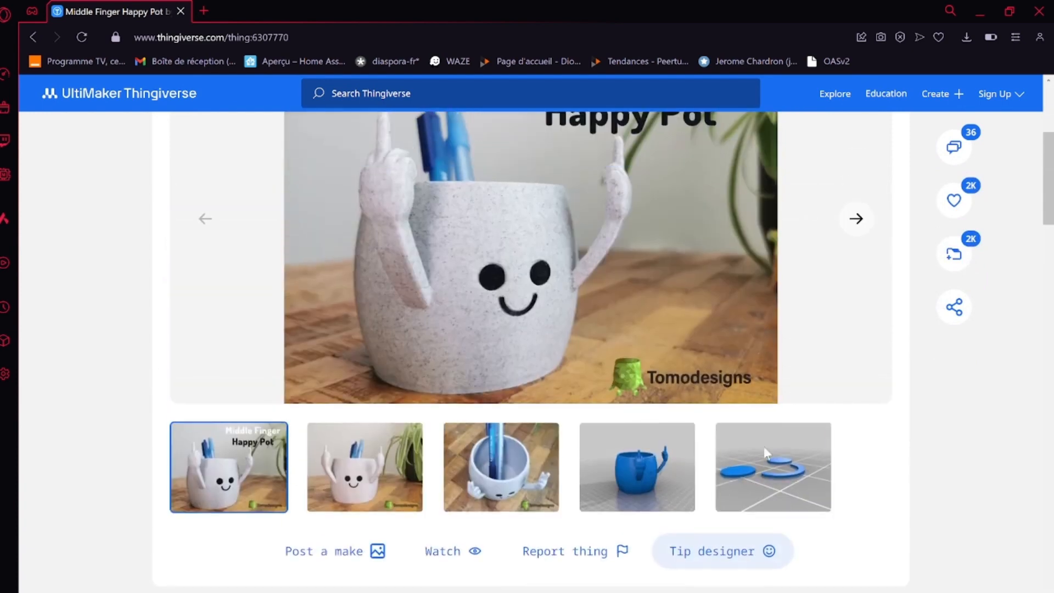
scroll(713, 433, "down", 4)
left_click(369, 516)
scroll(527, 489, "down", 8)
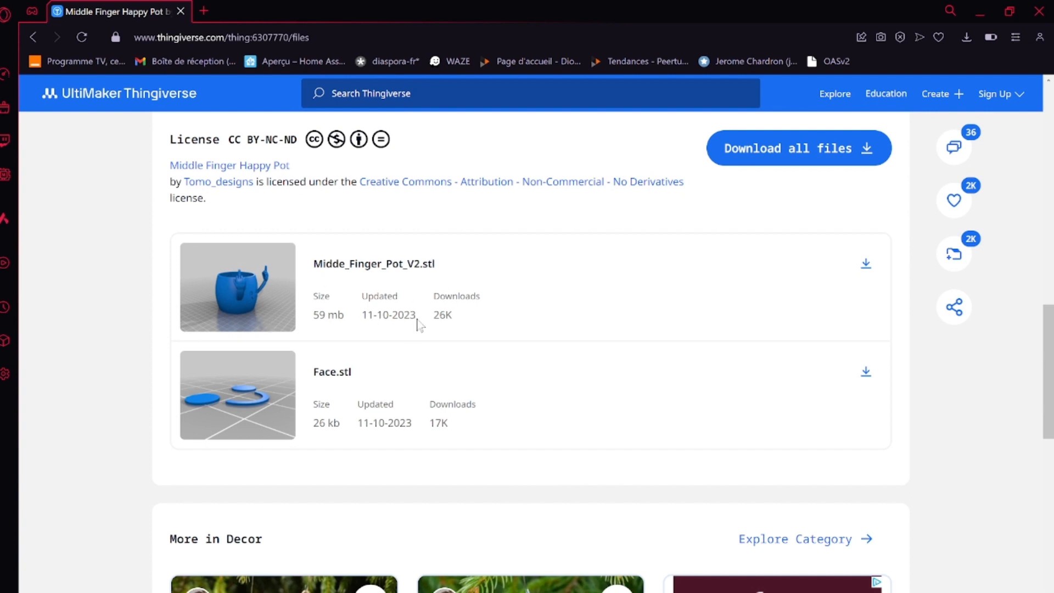
left_click(867, 265)
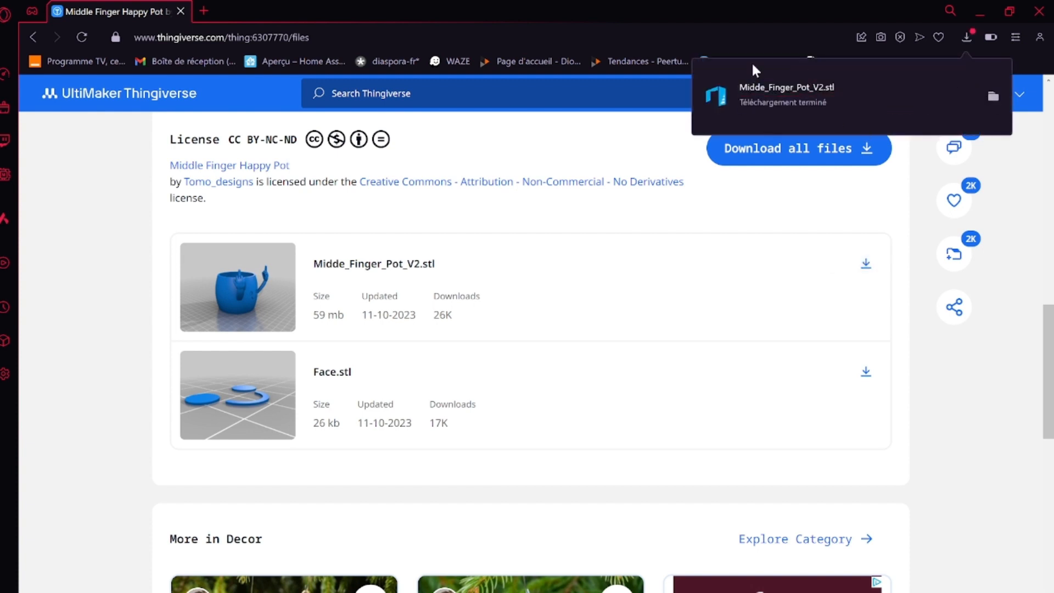
Switch to Fusion 360 and insert Midde_Finger_Pot_V2 from the Téléchargements folder as a mesh at its default position
left_click(977, 11)
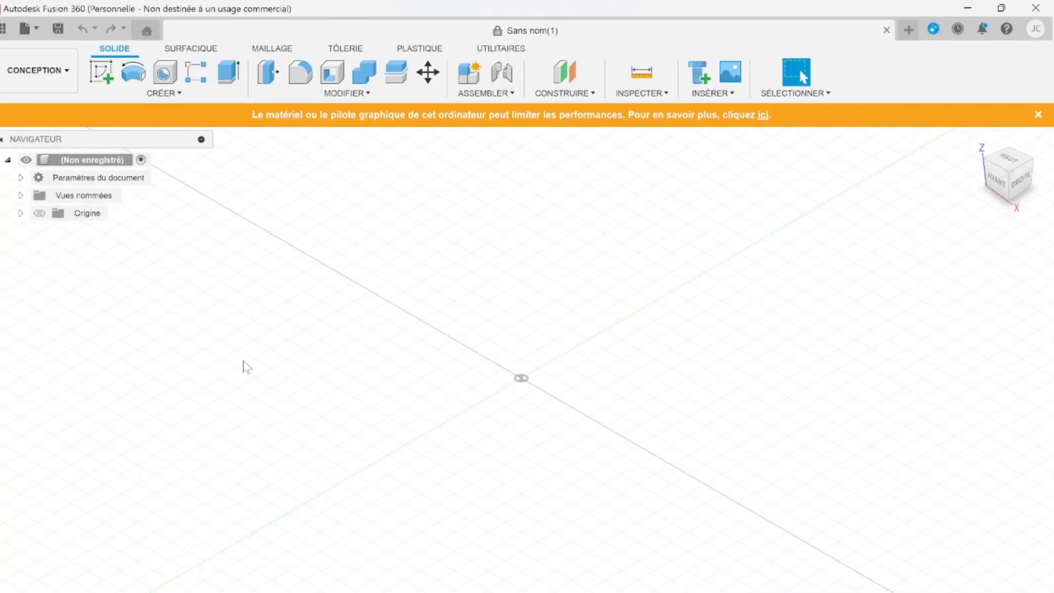
left_click(731, 96)
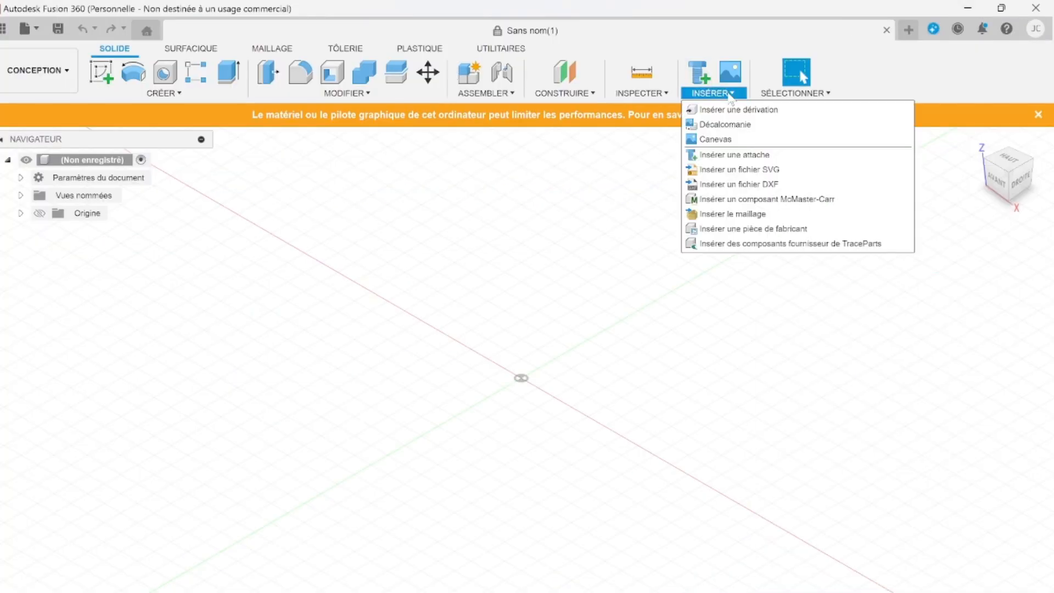
left_click(736, 214)
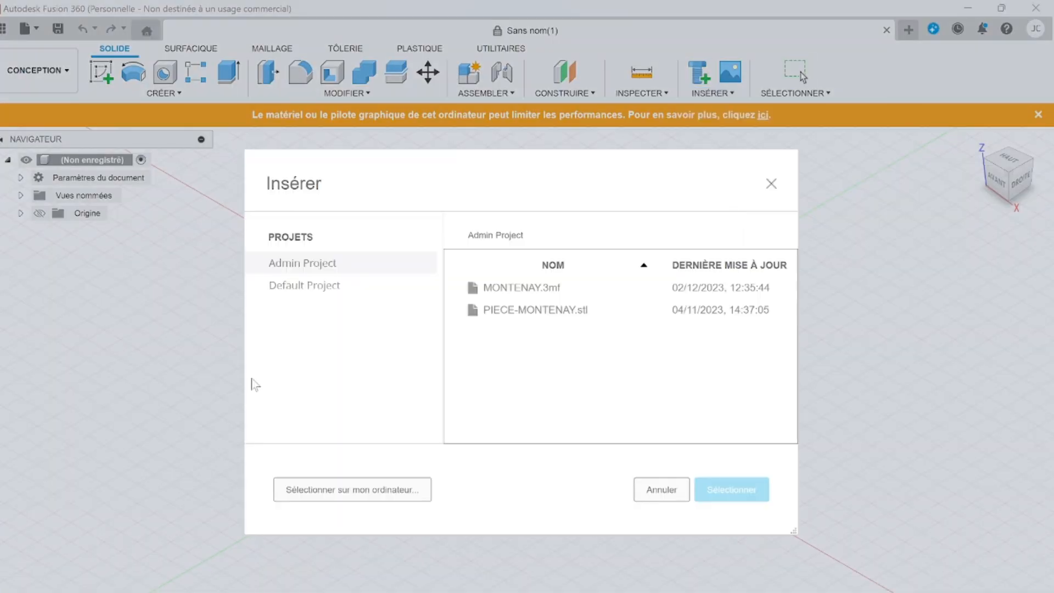
left_click(336, 489)
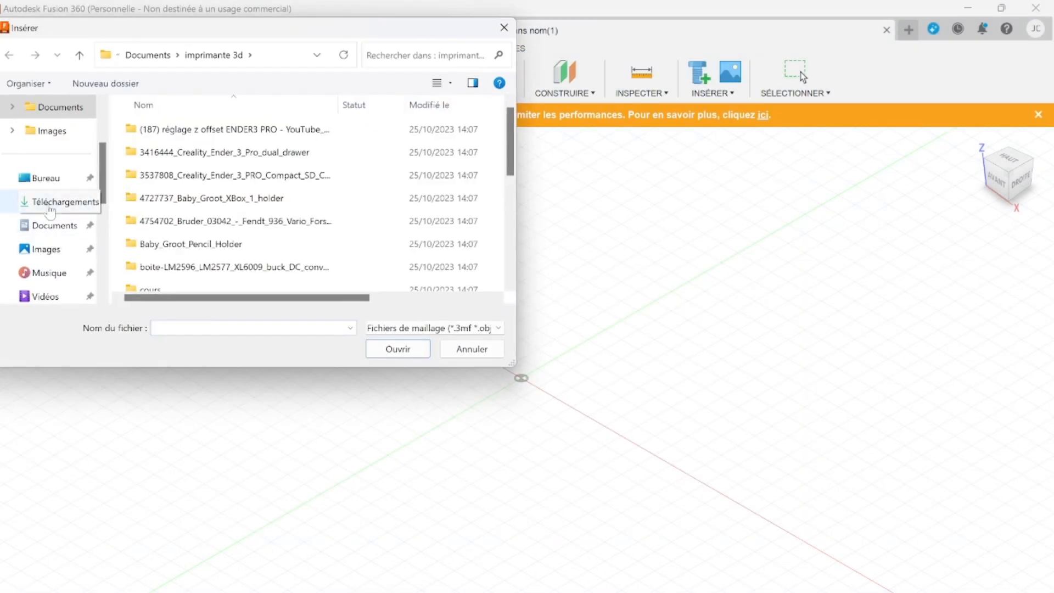
left_click(55, 201)
left_click(180, 148)
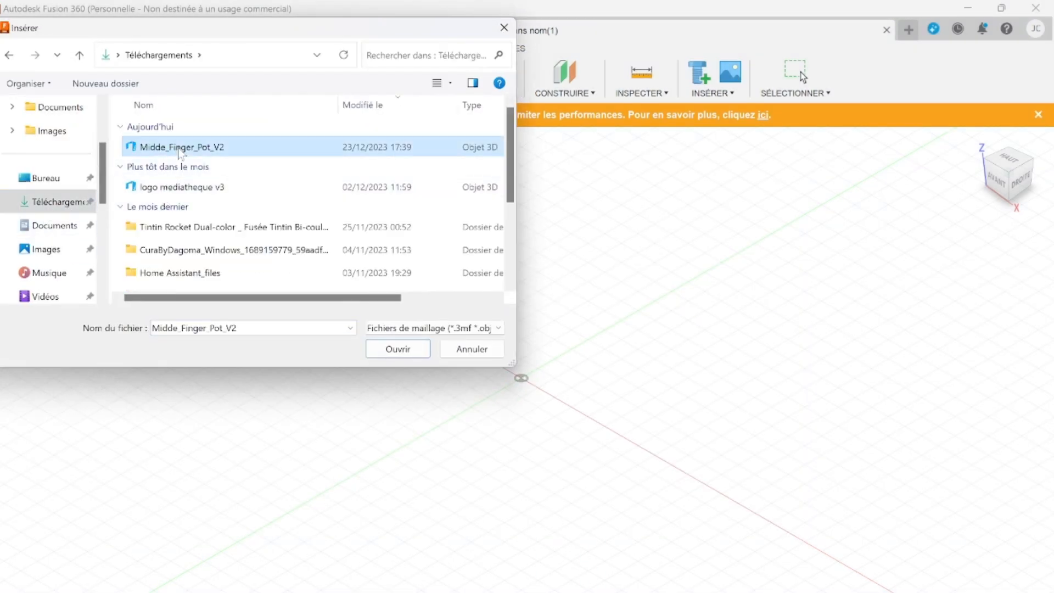
left_click(398, 349)
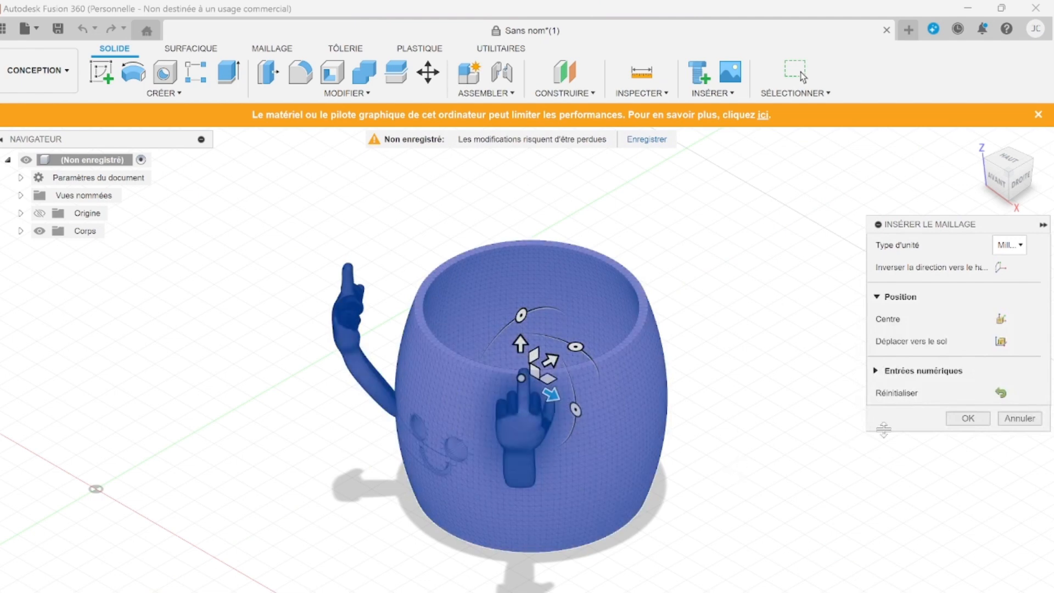
left_click(968, 418)
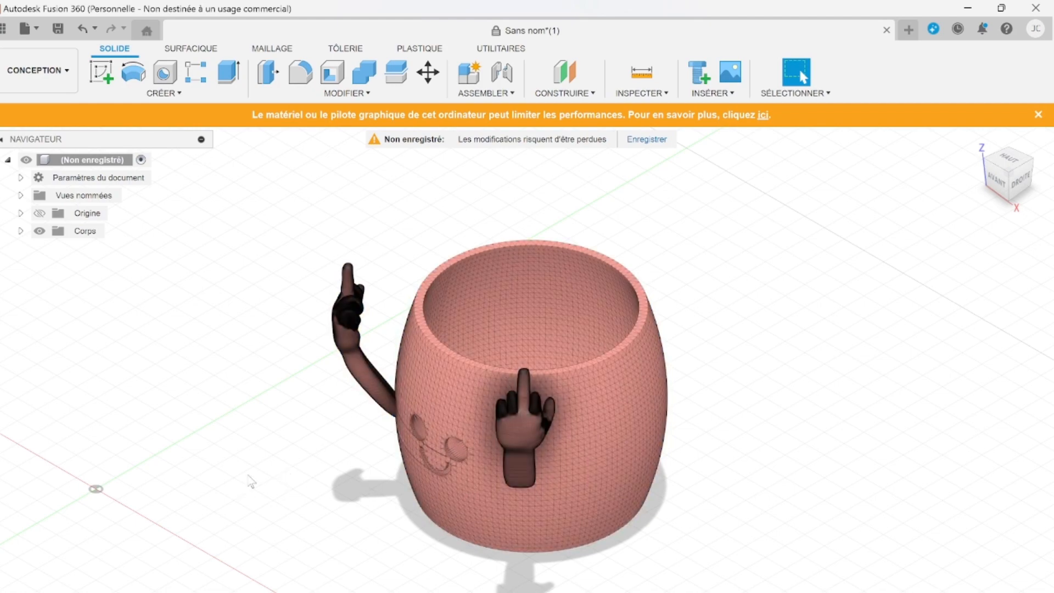
Reduce the pot mesh with adaptive remeshing to a proportion of 11.667, with the preview enabled
middle_click_drag(250, 480, 362, 329, "shift")
middle_click_drag(494, 406, 237, 443, "shift")
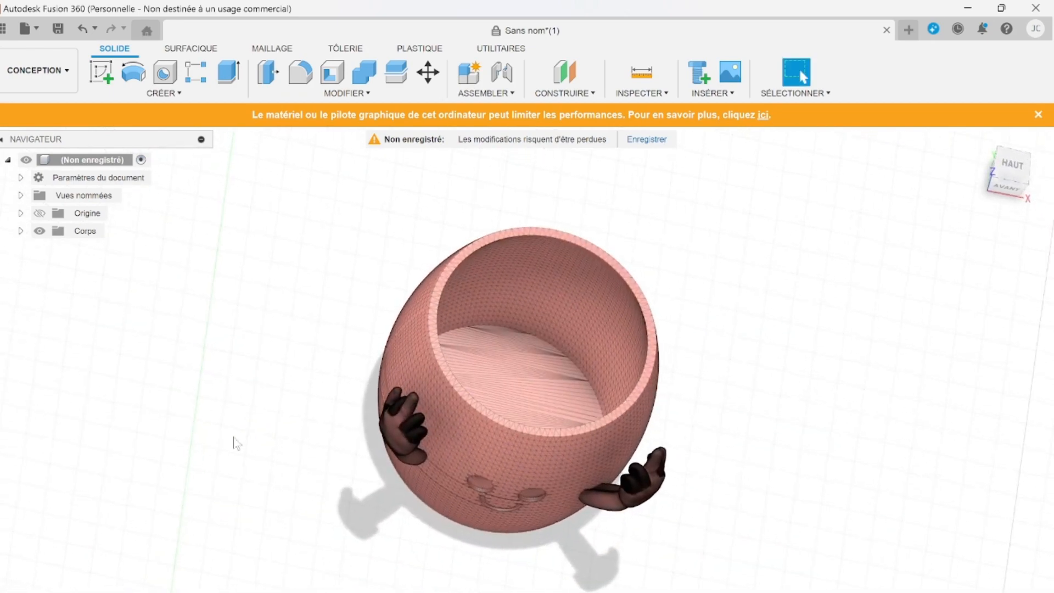
left_click(278, 53)
left_click(342, 93)
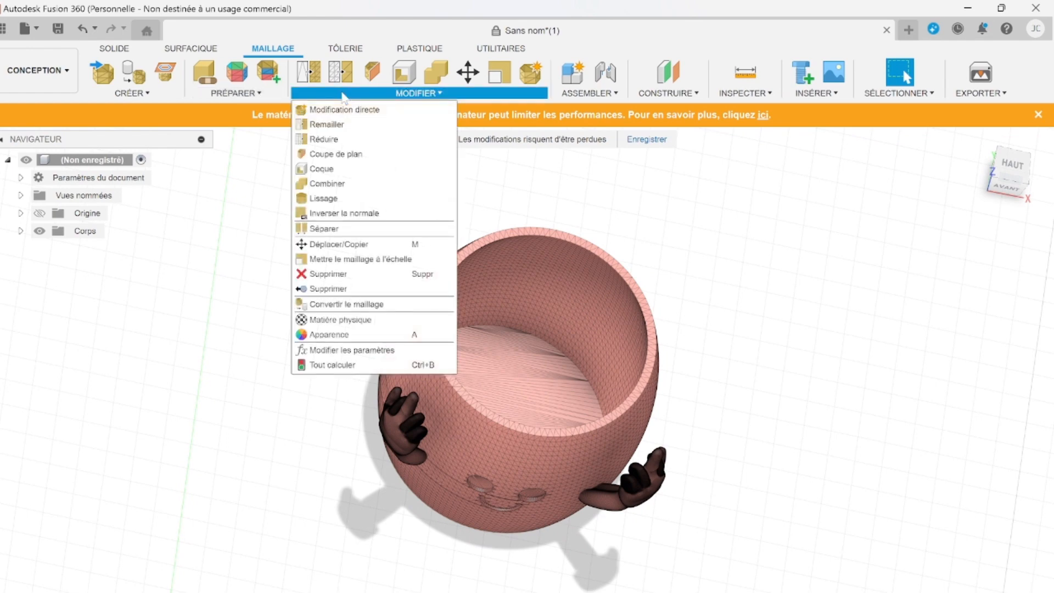
left_click(324, 139)
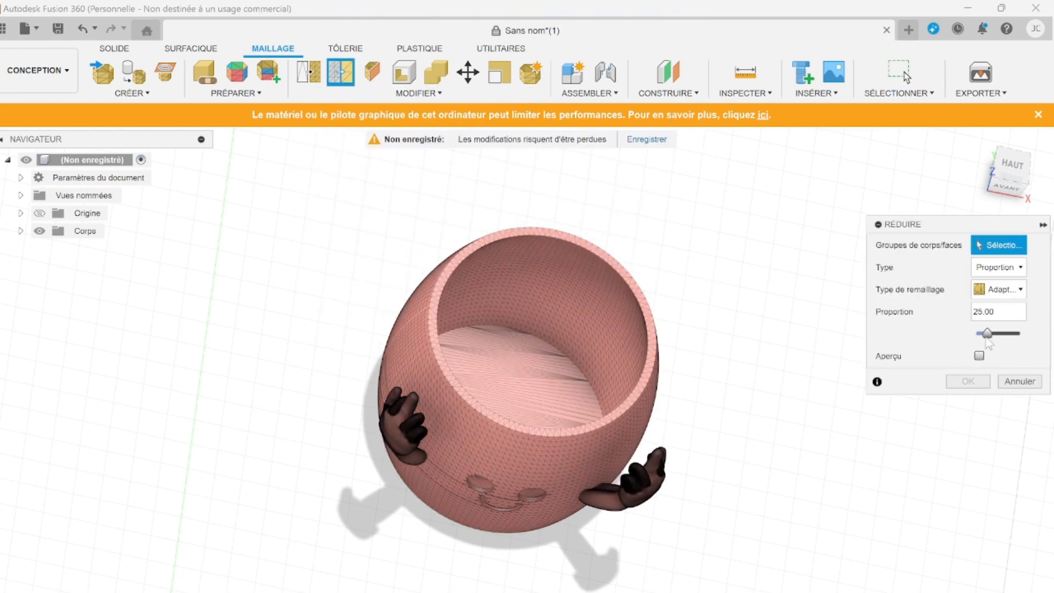
left_click_drag(985, 338, 982, 339)
left_click(979, 356)
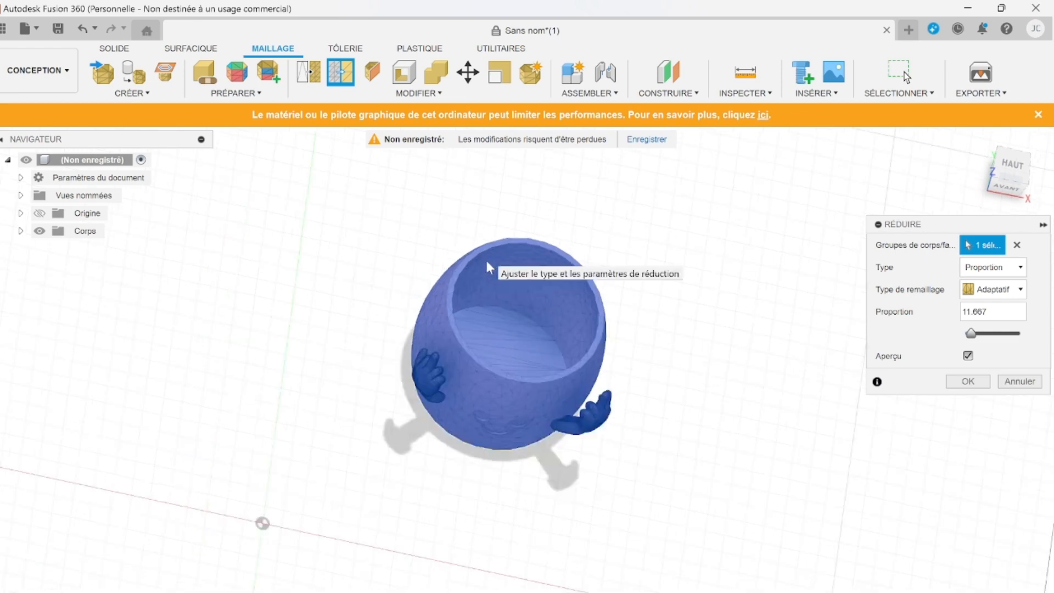
scroll(486, 258, "up", 5)
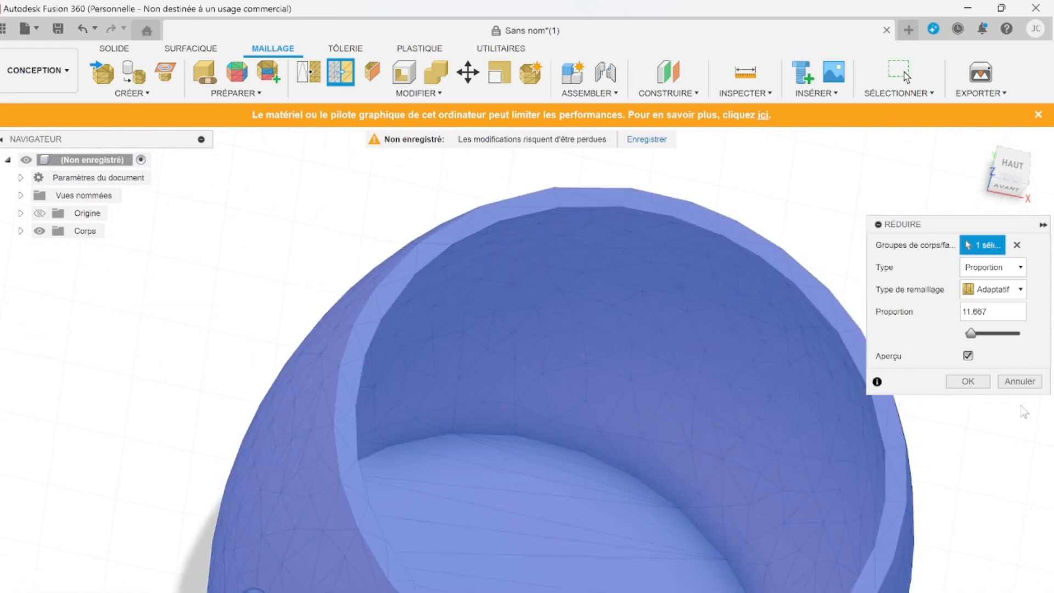
left_click(962, 387)
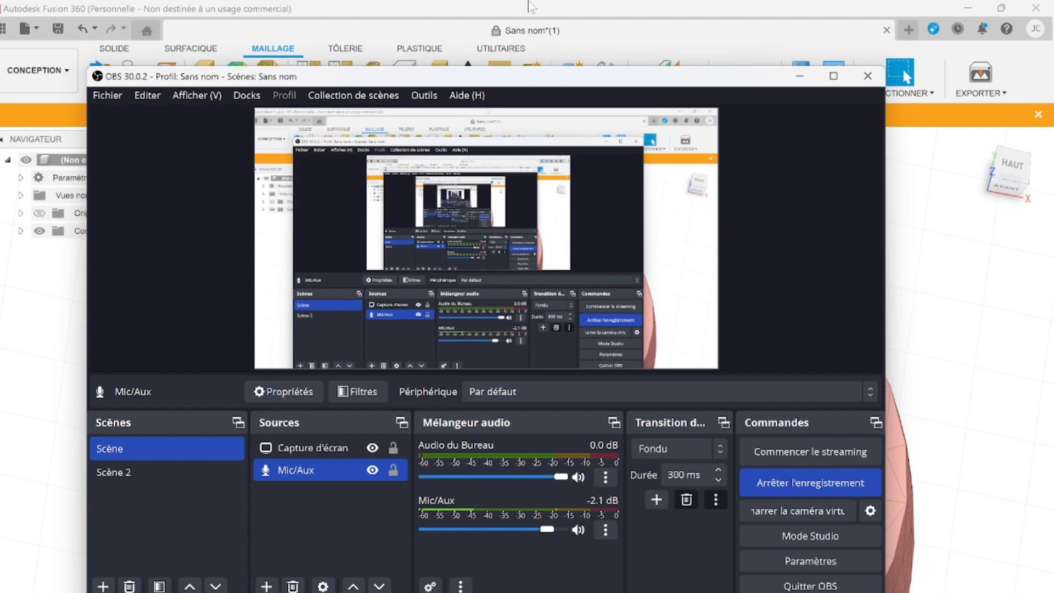
Convert the reduced pot mesh to a solid body using the Paramétrique operation
left_click(529, 4)
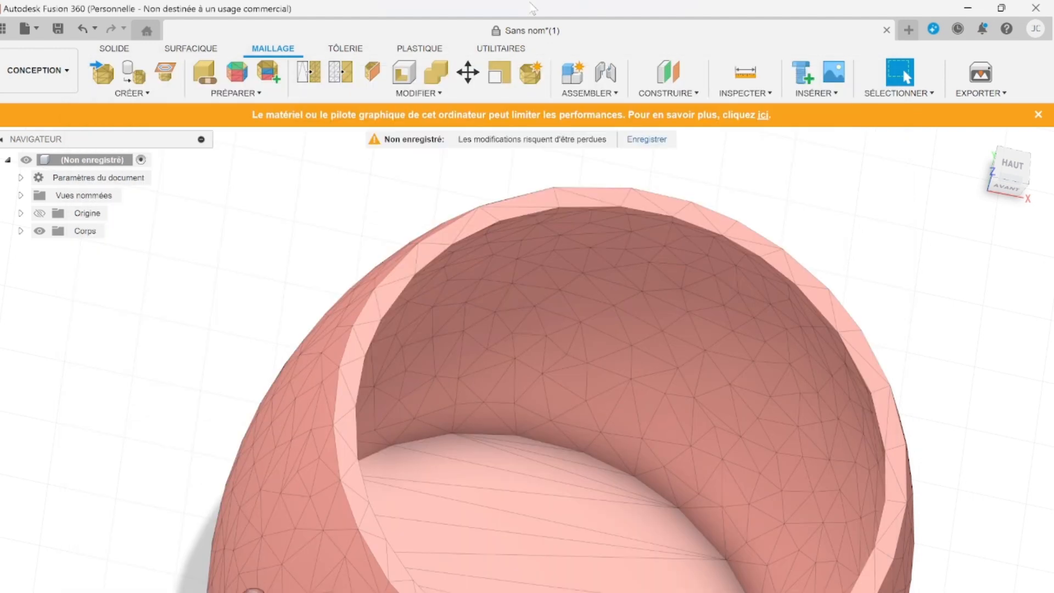
left_click(433, 93)
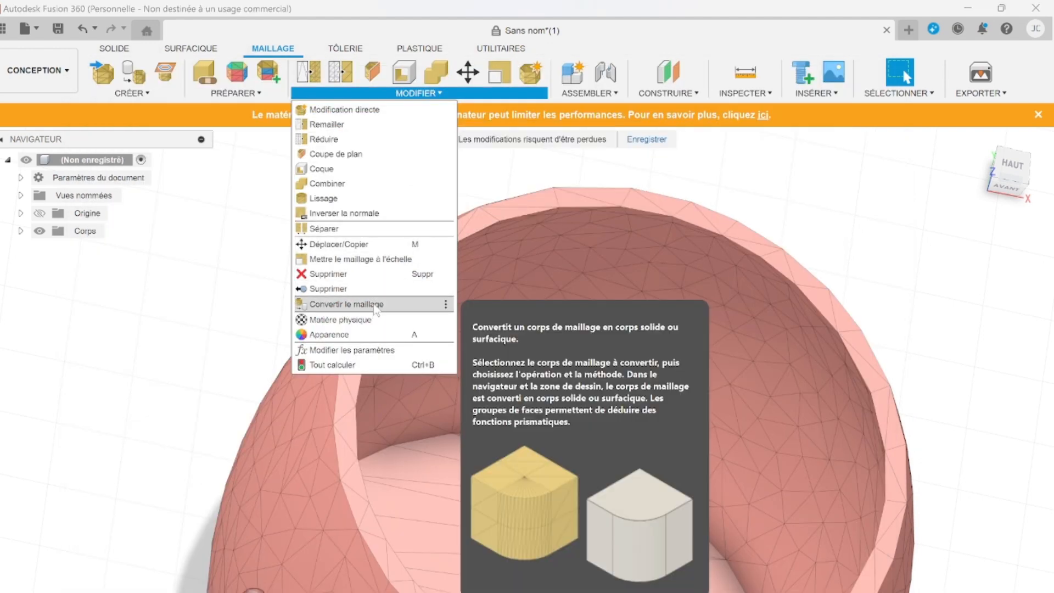
left_click(376, 304)
left_click(680, 283)
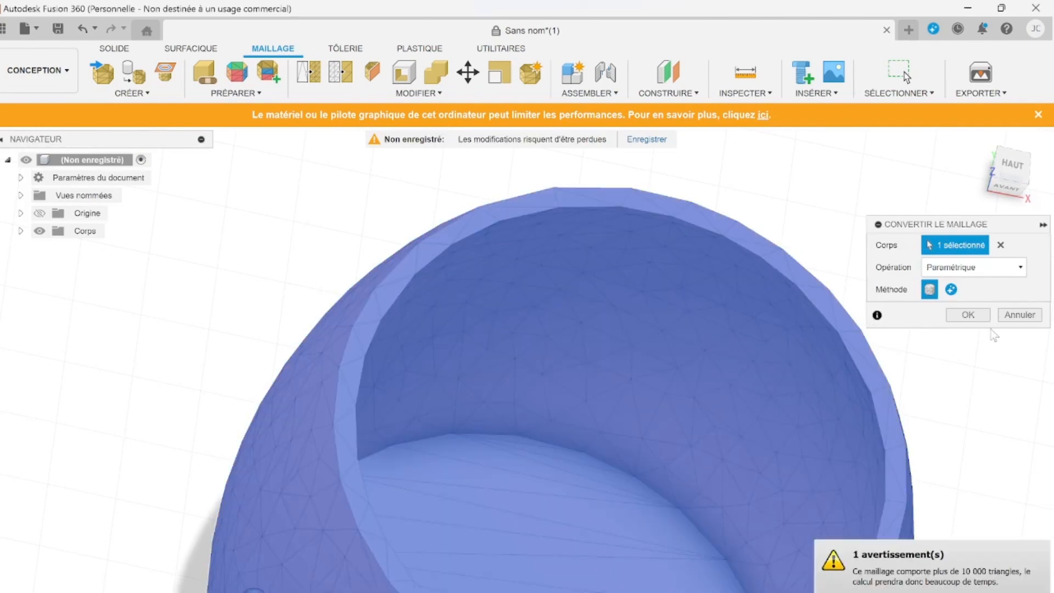
left_click(968, 315)
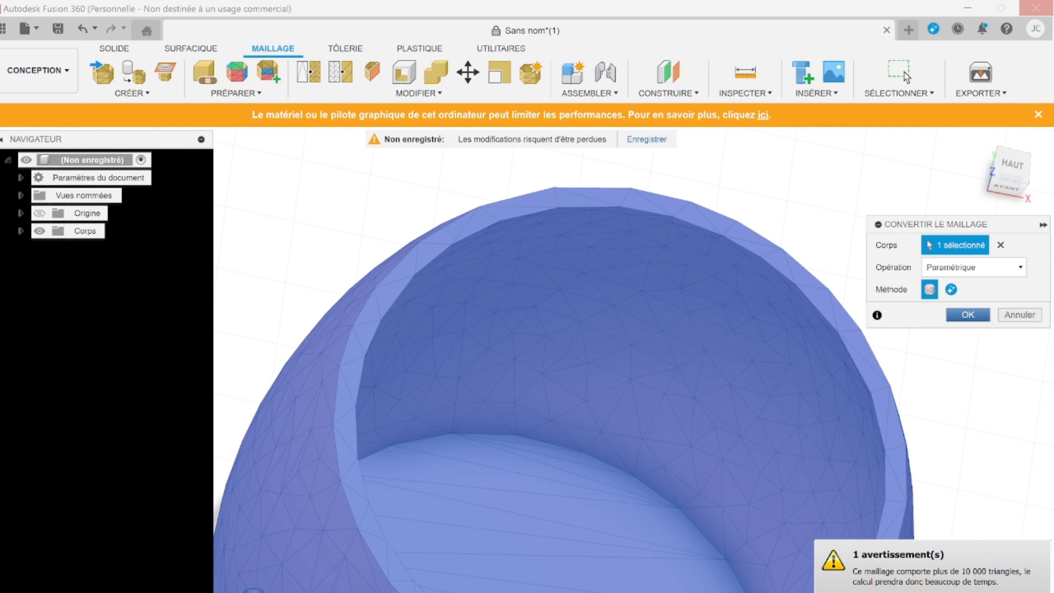
mouse_move(370, 592)
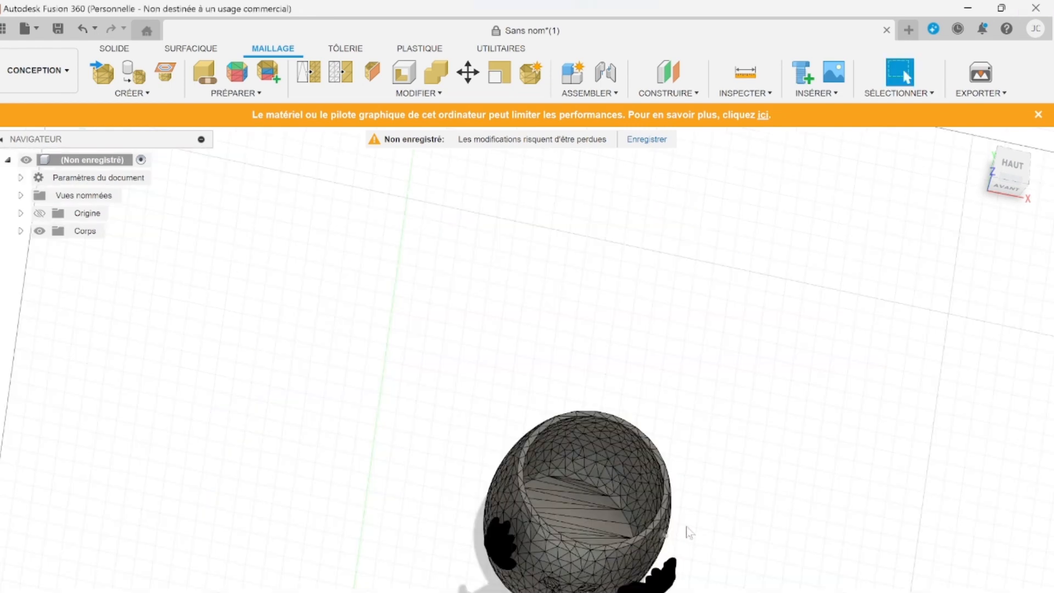
Create a sketch on the flat inner bottom face of the pot and centre the pot in view
scroll(704, 547, "up", 2)
middle_click_drag(704, 548, 673, 371)
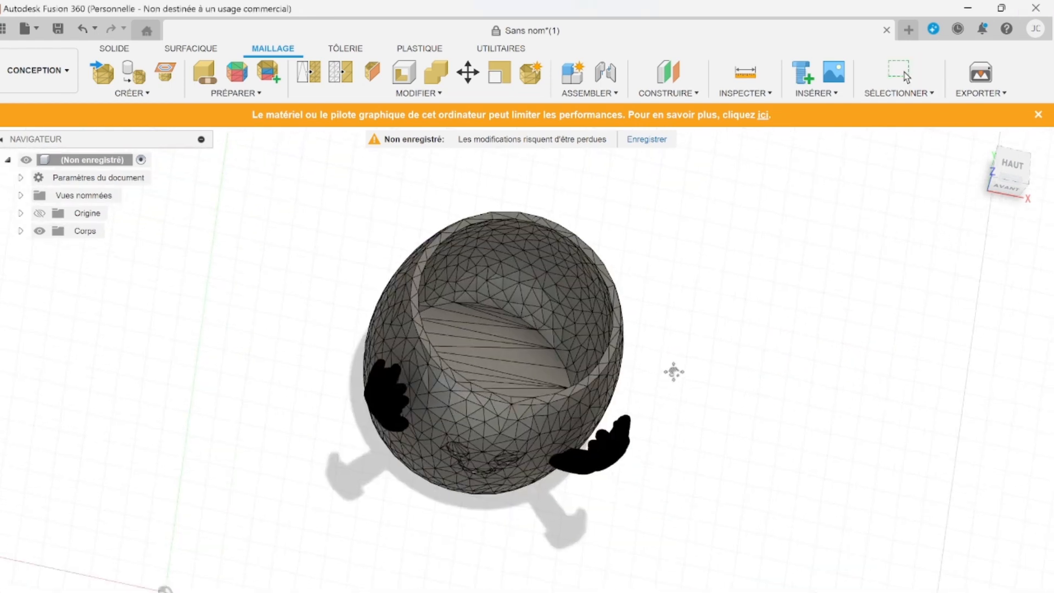
scroll(505, 374, "down", 2)
scroll(506, 367, "up", 5)
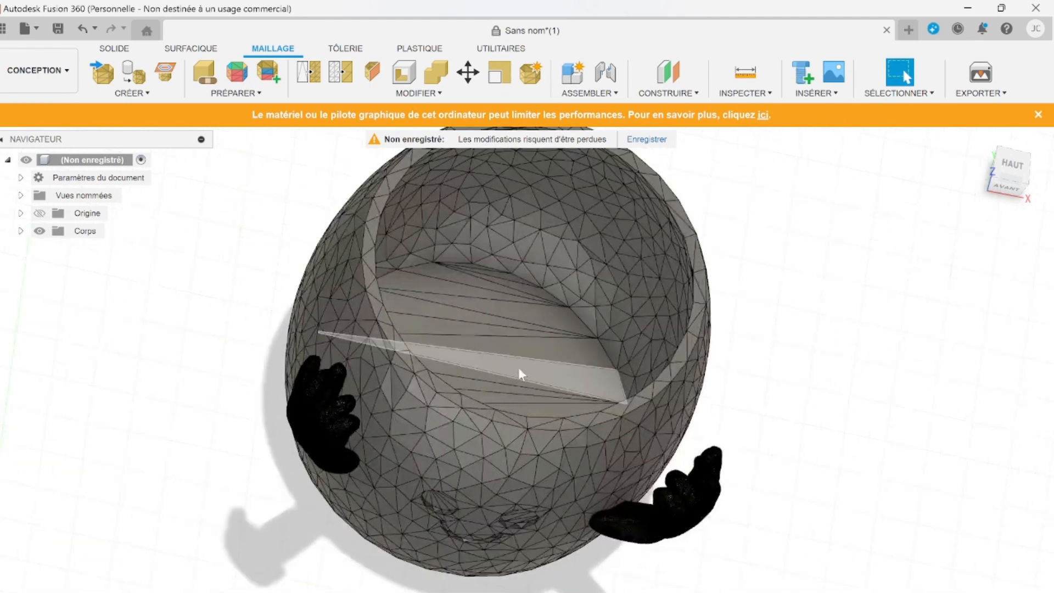
left_click(118, 49)
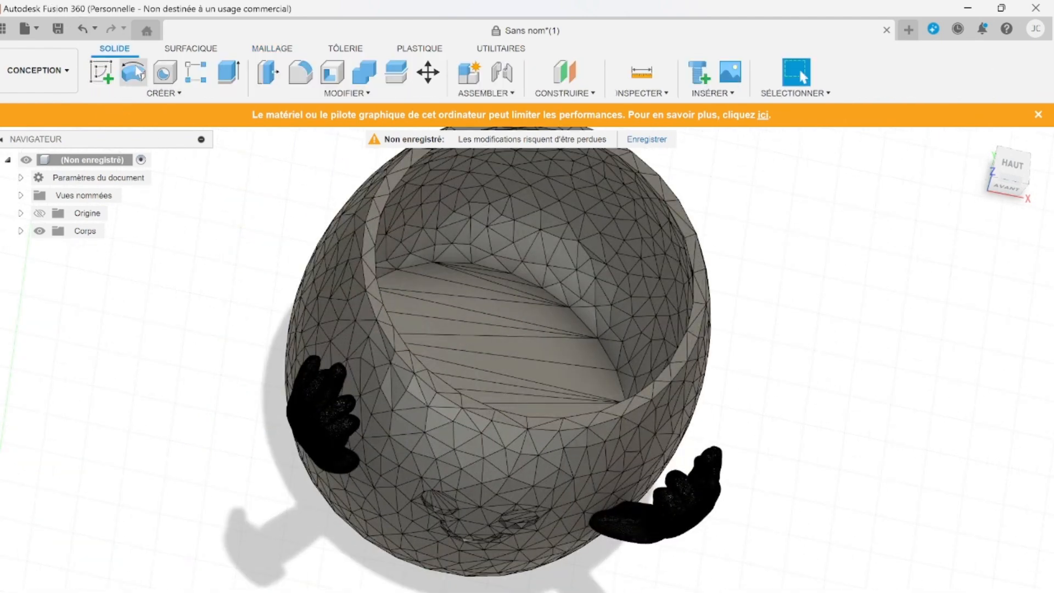
left_click(538, 374)
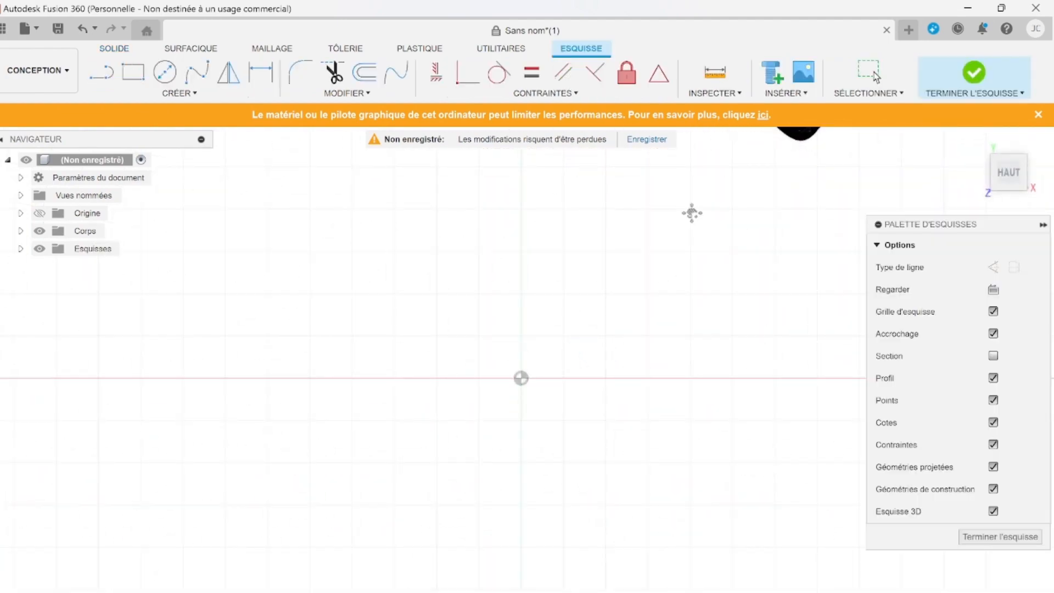
mouse_move(692, 212)
middle_mouse_down()
mouse_move(365, 494)
mouse_move(215, 570)
middle_mouse_up()
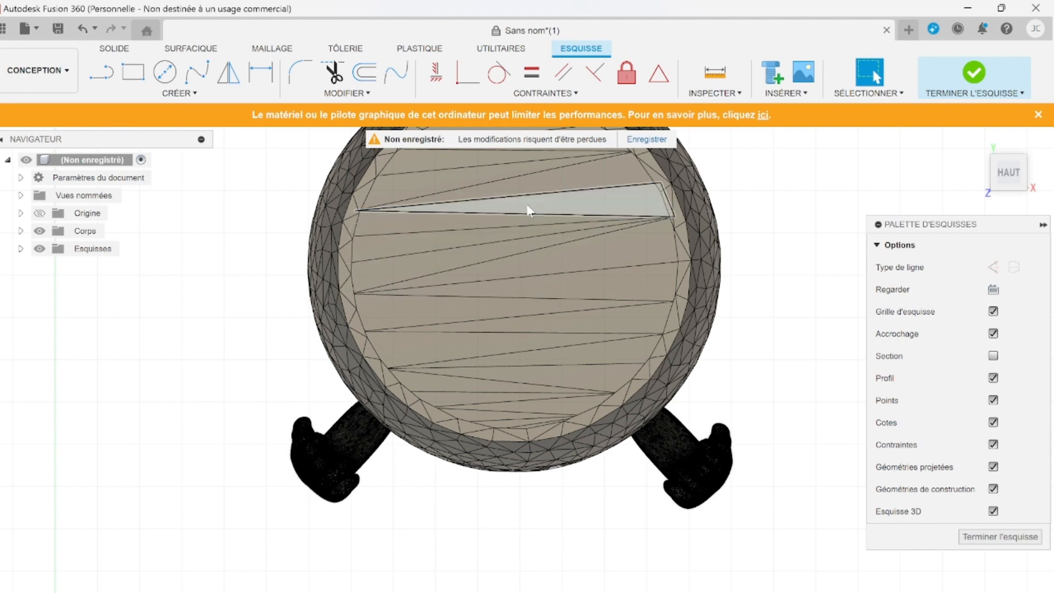
Check the separate triangular facets on the pot's inner bottom by selecting some of them, and finish the sketch
left_click(557, 210)
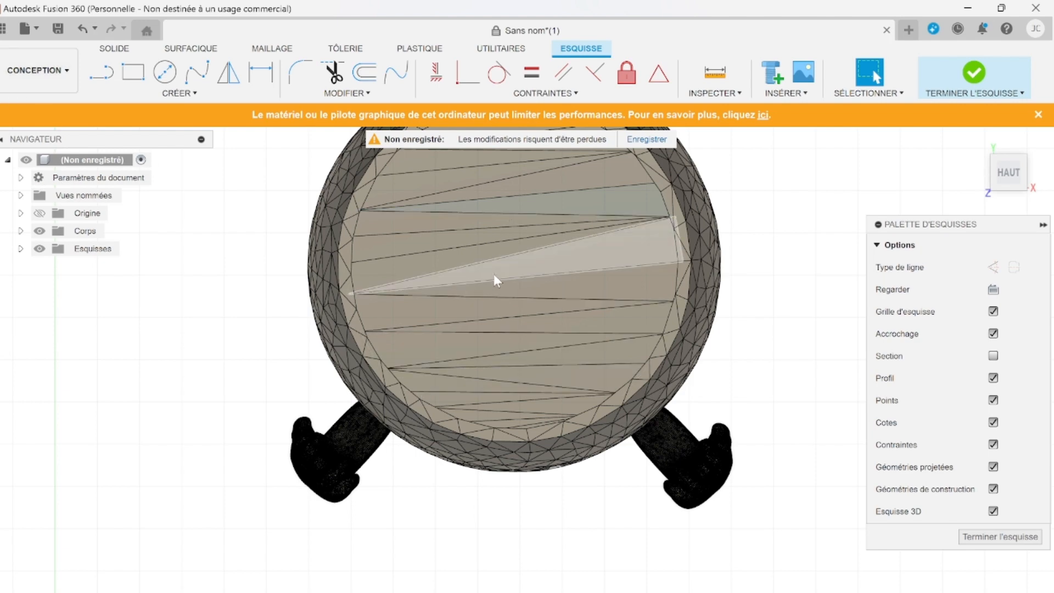
left_click(552, 208)
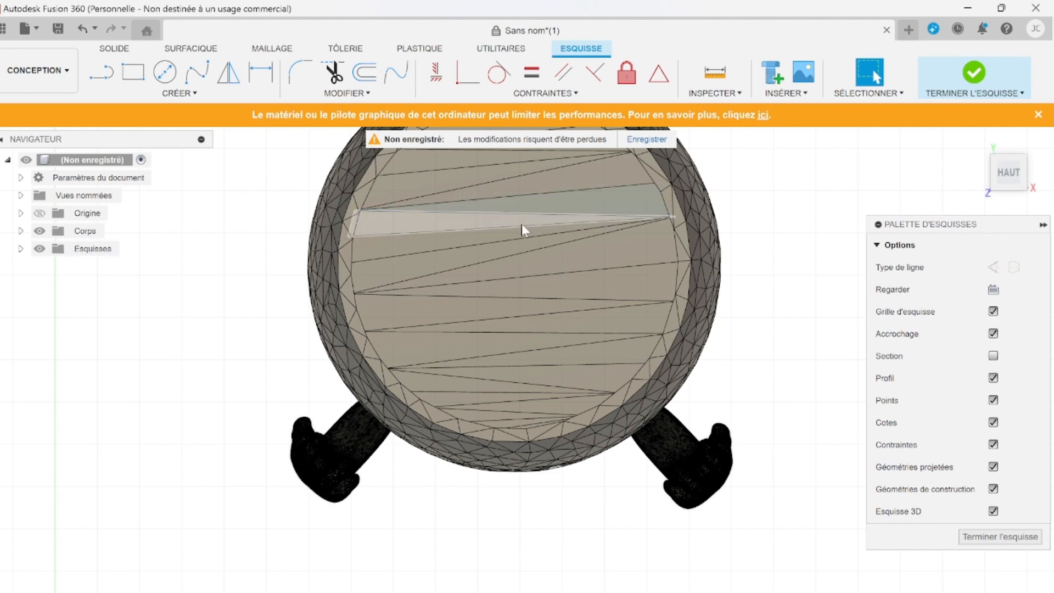
left_click(521, 222)
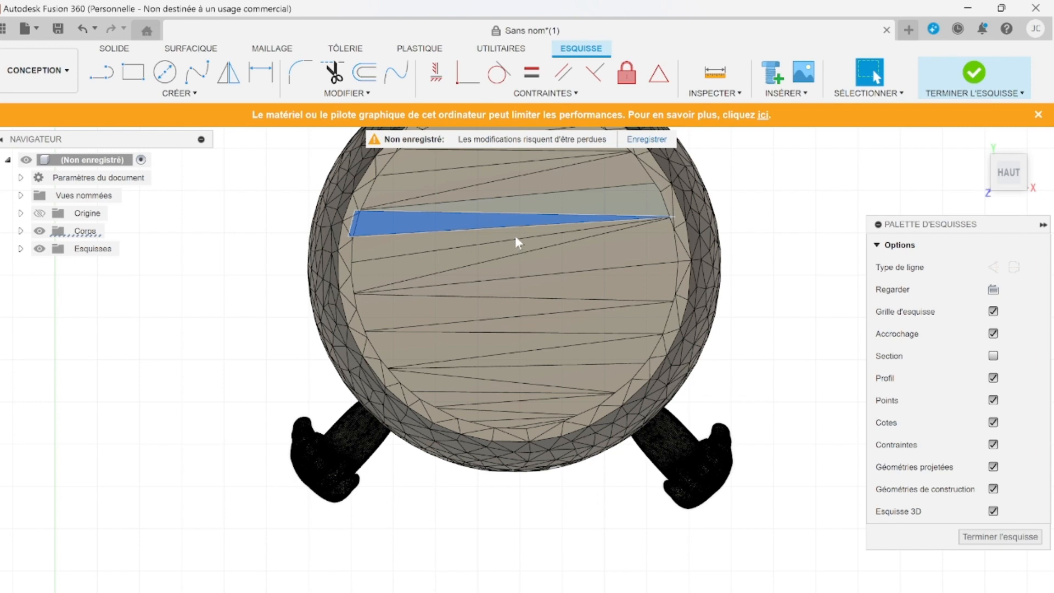
left_click(515, 233)
left_click(509, 248)
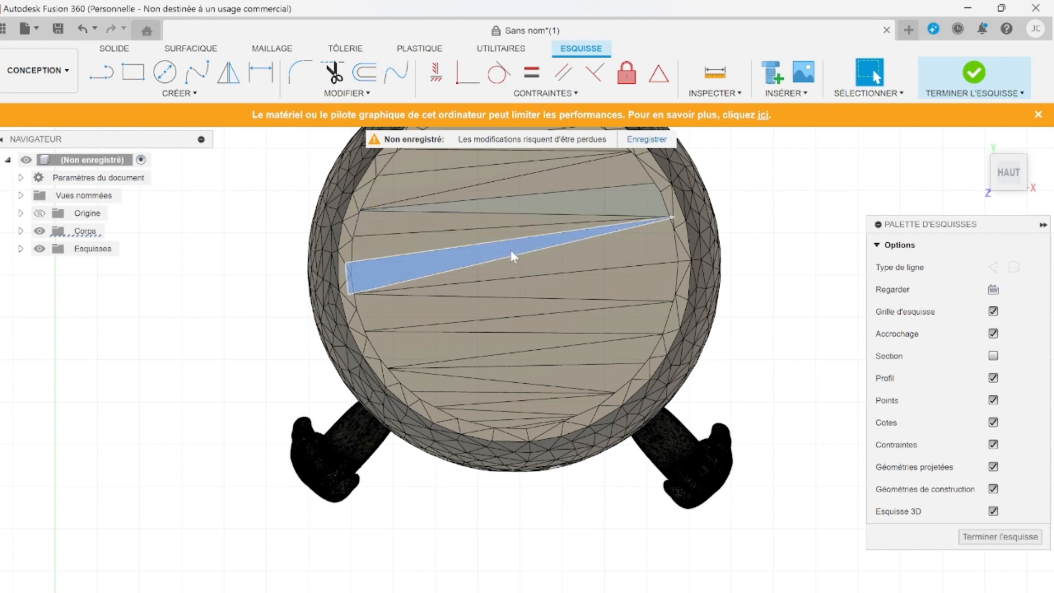
left_click(1005, 538)
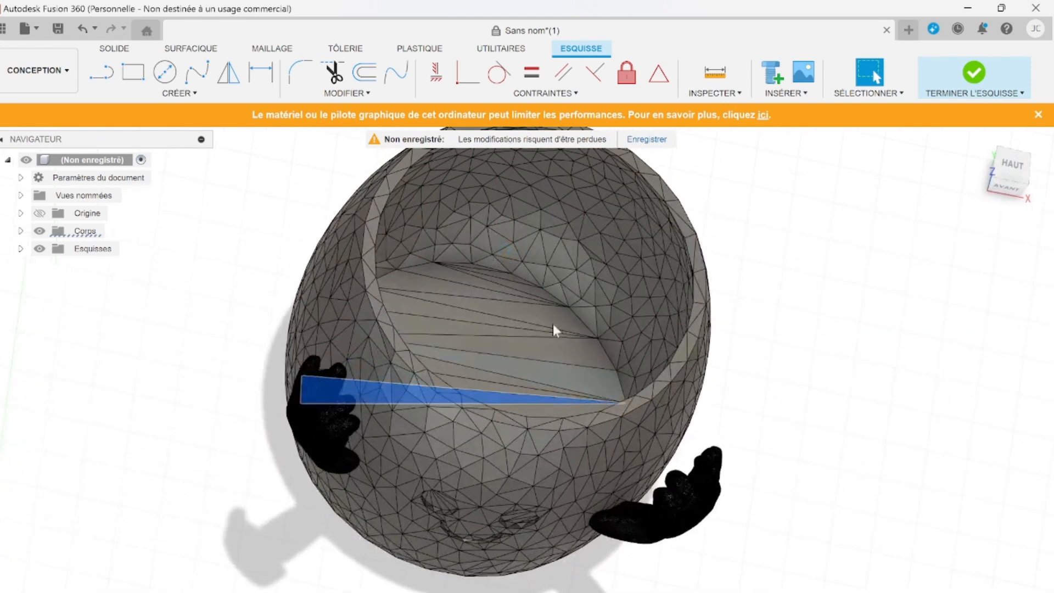
Delete the triangular facet divisions on the pot's inner bottom to merge them into one flat face
left_click(510, 367)
left_click(520, 351)
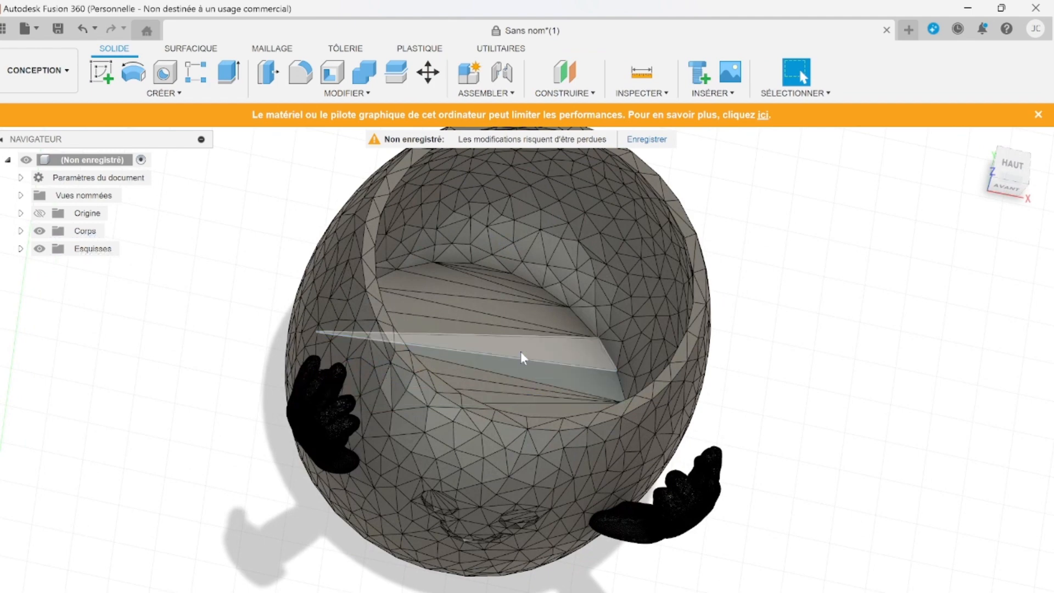
key("Delete")
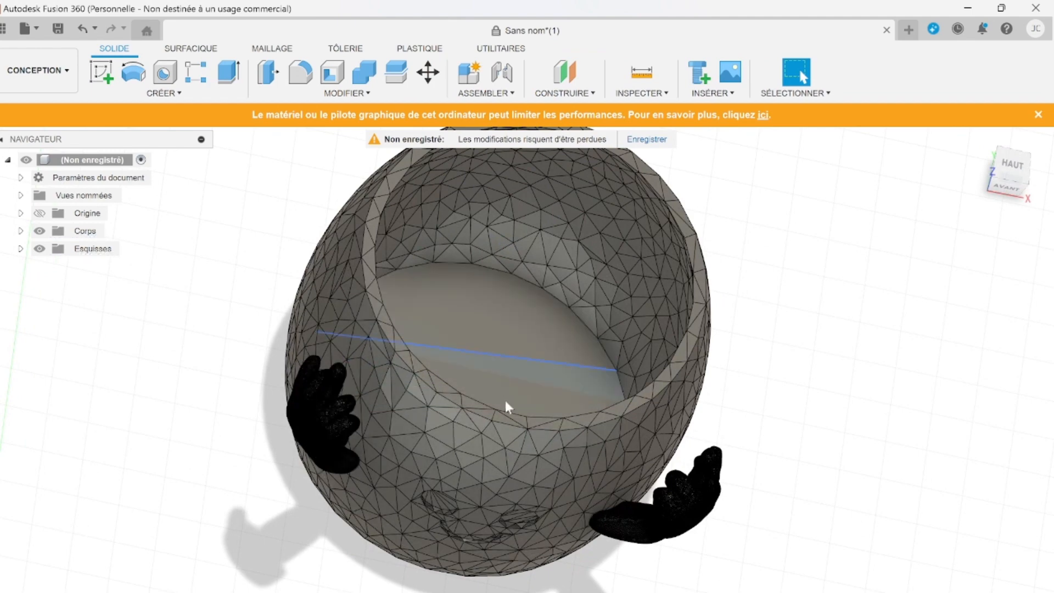
middle_click_drag(909, 314, 885, 331, "shift")
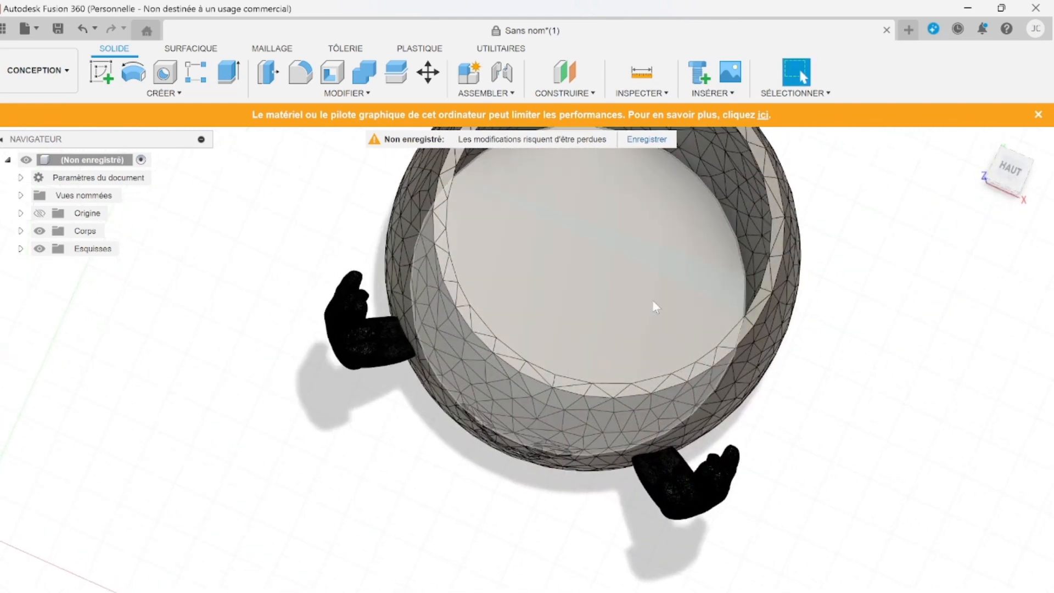
left_click(629, 302)
left_click(911, 422)
Sketch a centre-diameter circle near the middle of the merged inner bottom face, about two thirds of its width, and finish the sketch
left_click(102, 81)
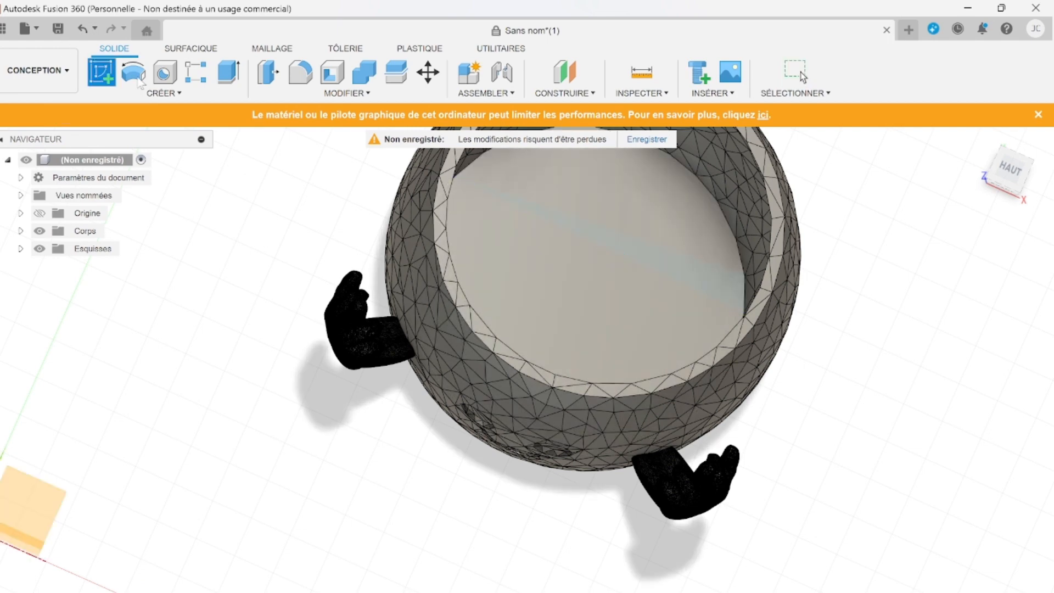
left_click(598, 276)
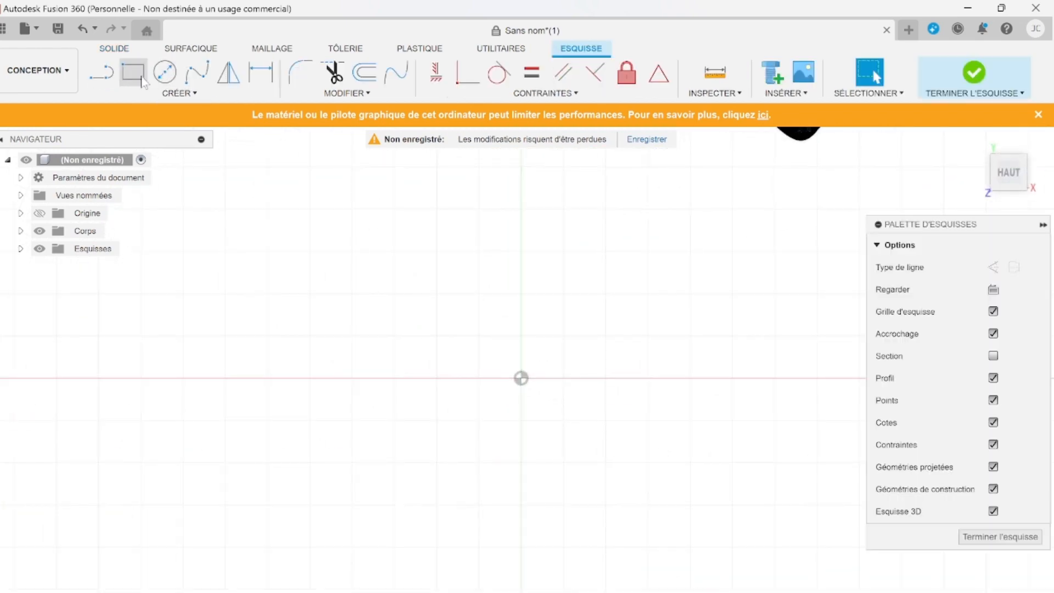
left_click(165, 72)
mouse_move(676, 249)
middle_mouse_down()
mouse_move(504, 426)
mouse_move(282, 569)
middle_mouse_up()
left_click(580, 230)
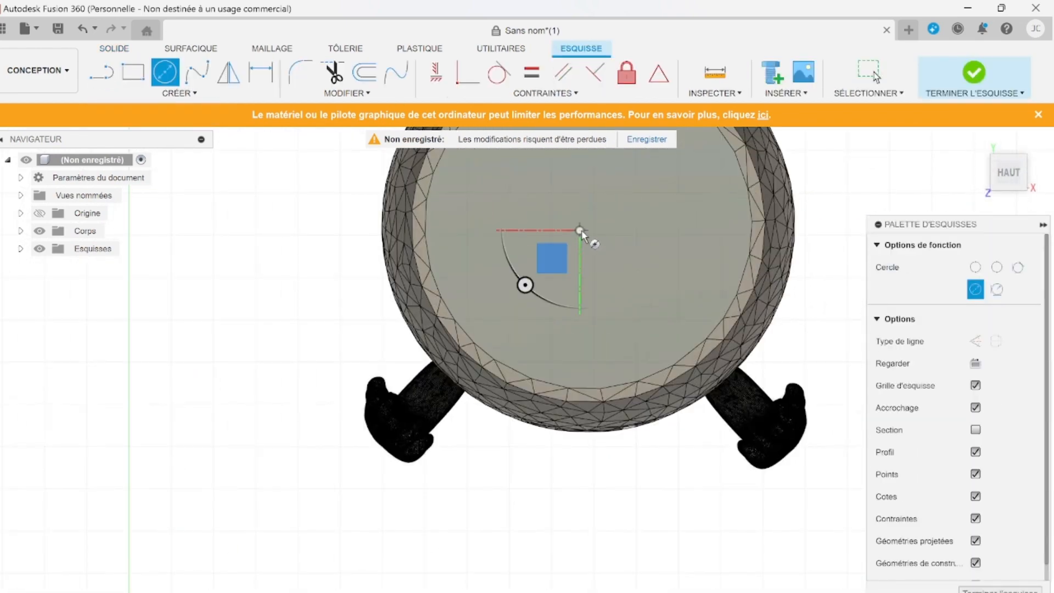
left_click(676, 289)
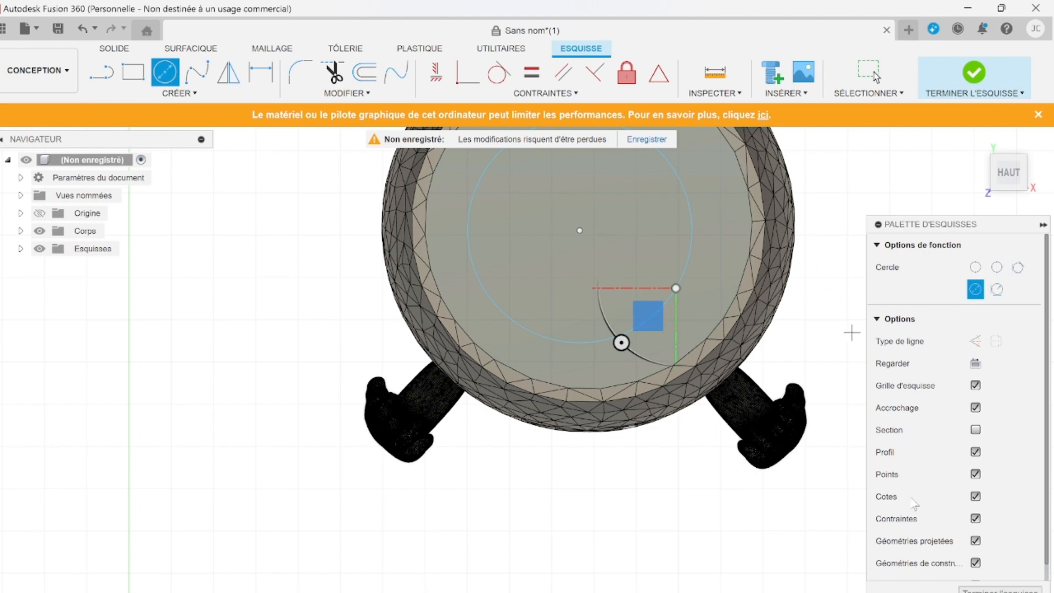
left_click(978, 80)
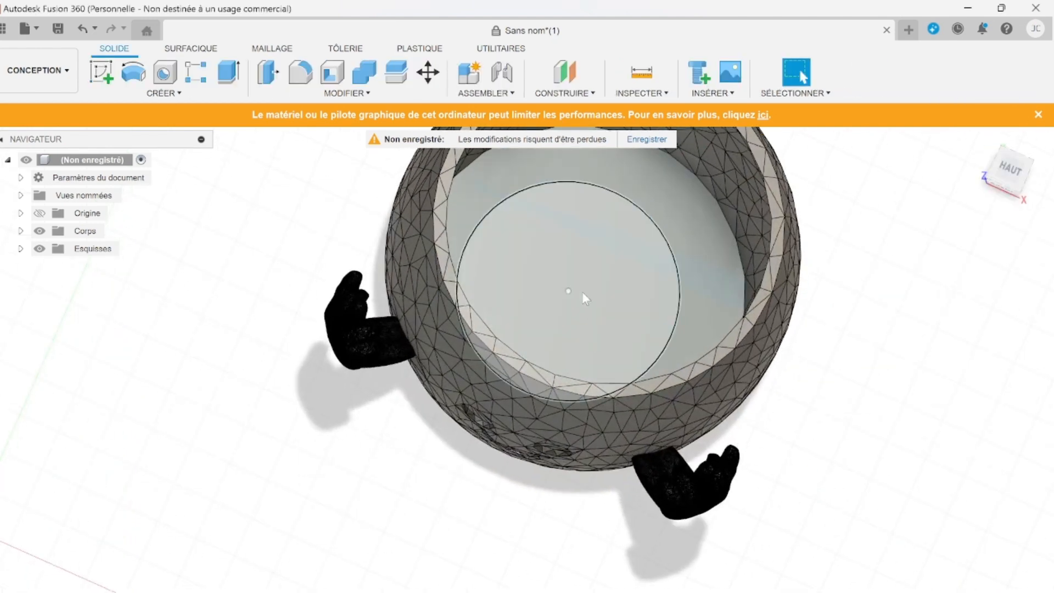
Extrude the circle profile by -45 mm with the Couper operation to cut a hole through the pot's bottom
left_click(582, 293)
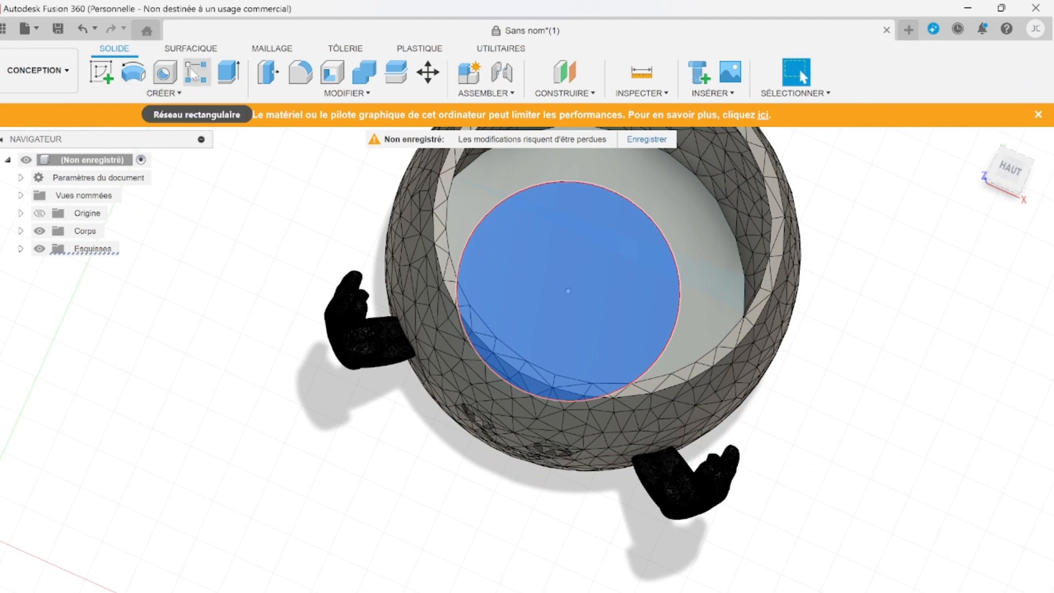
left_click(189, 94)
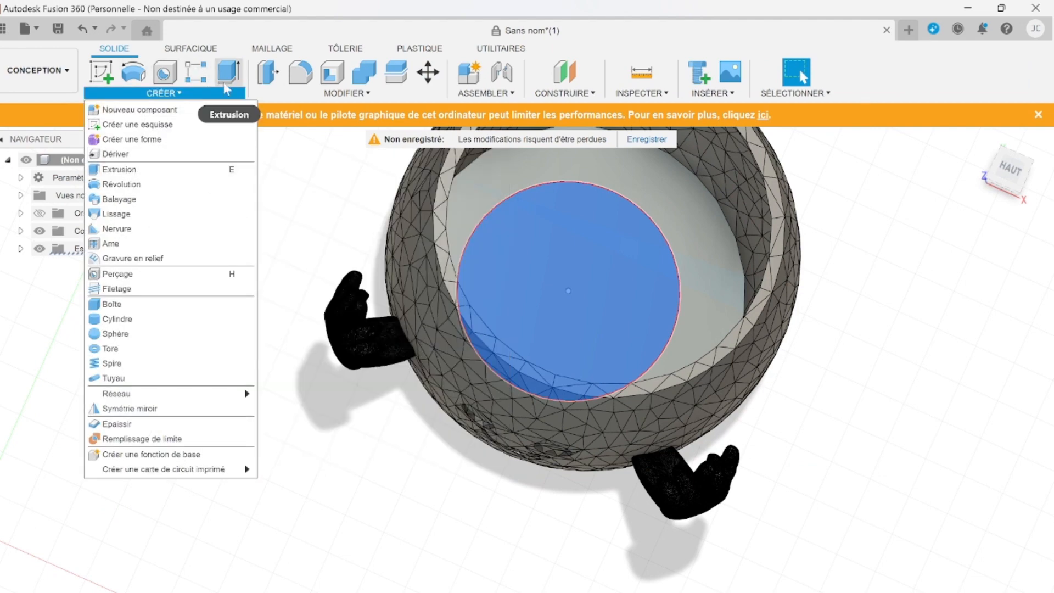
left_click(233, 79)
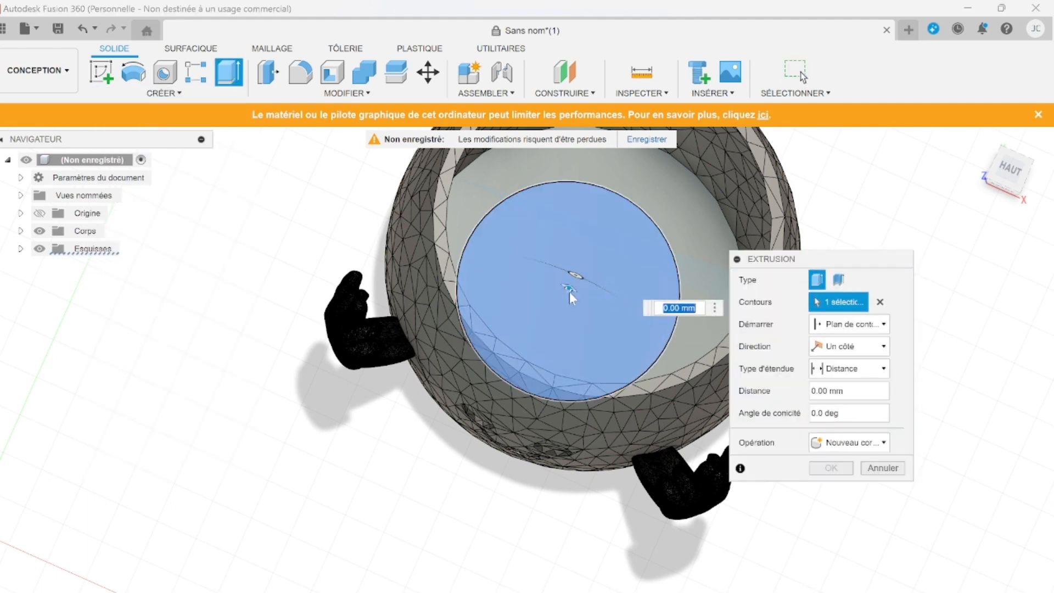
left_click_drag(569, 292, 545, 342)
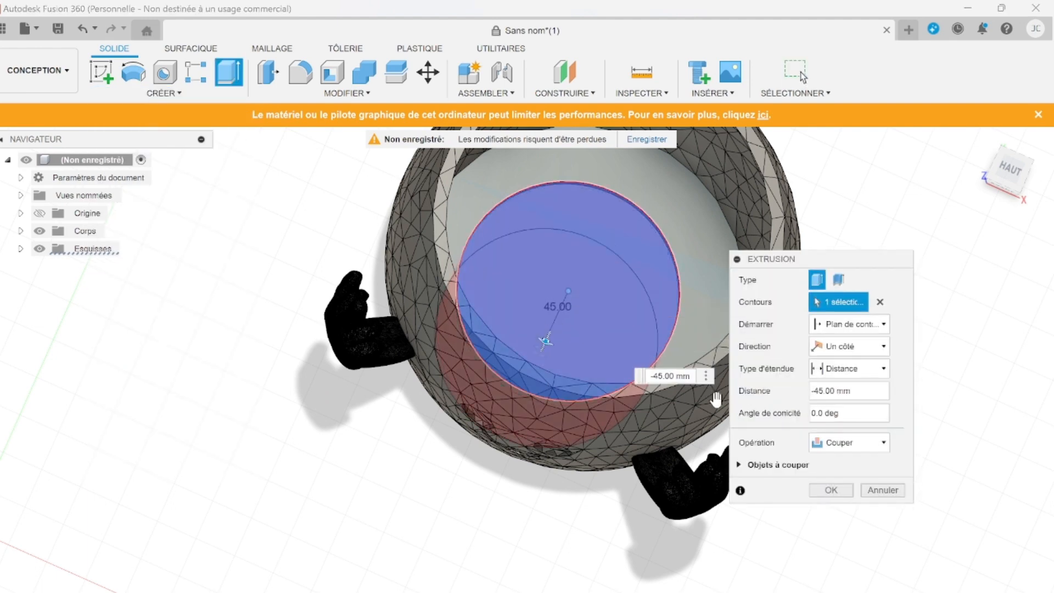
left_click(831, 489)
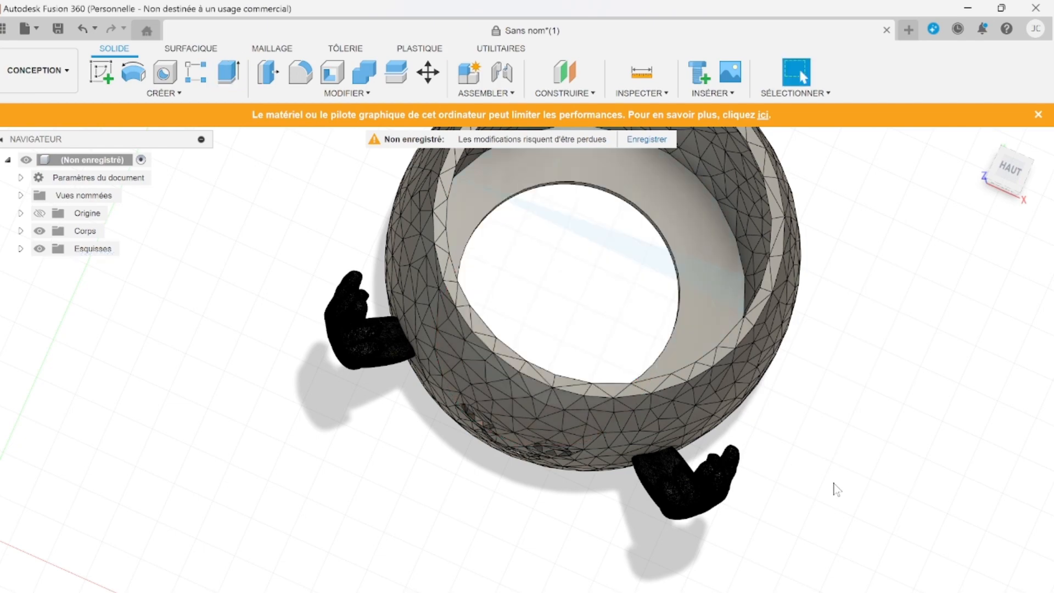
middle_click_drag(465, 520, 561, 278, "shift")
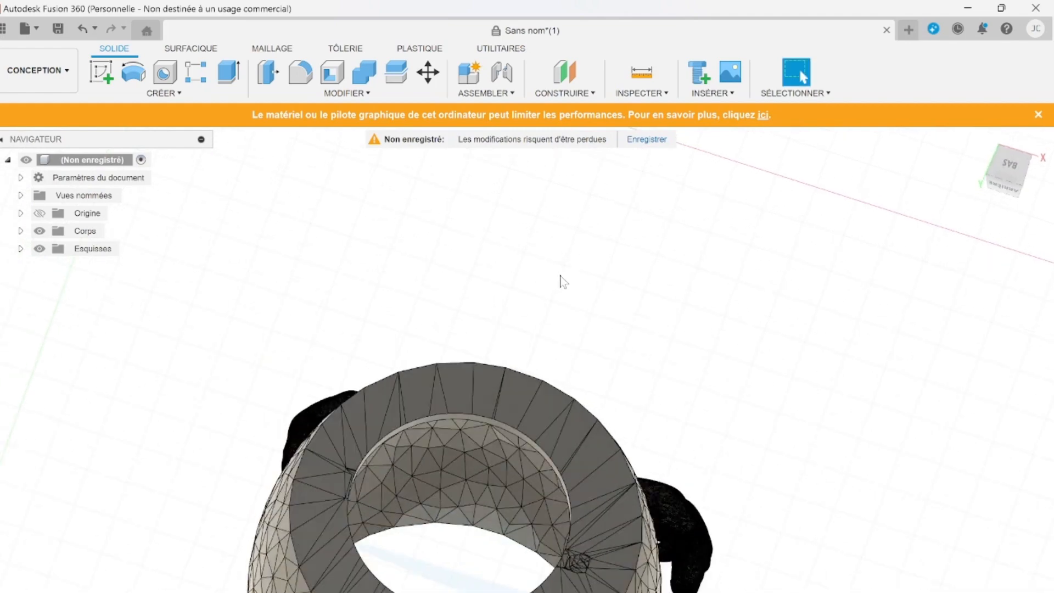